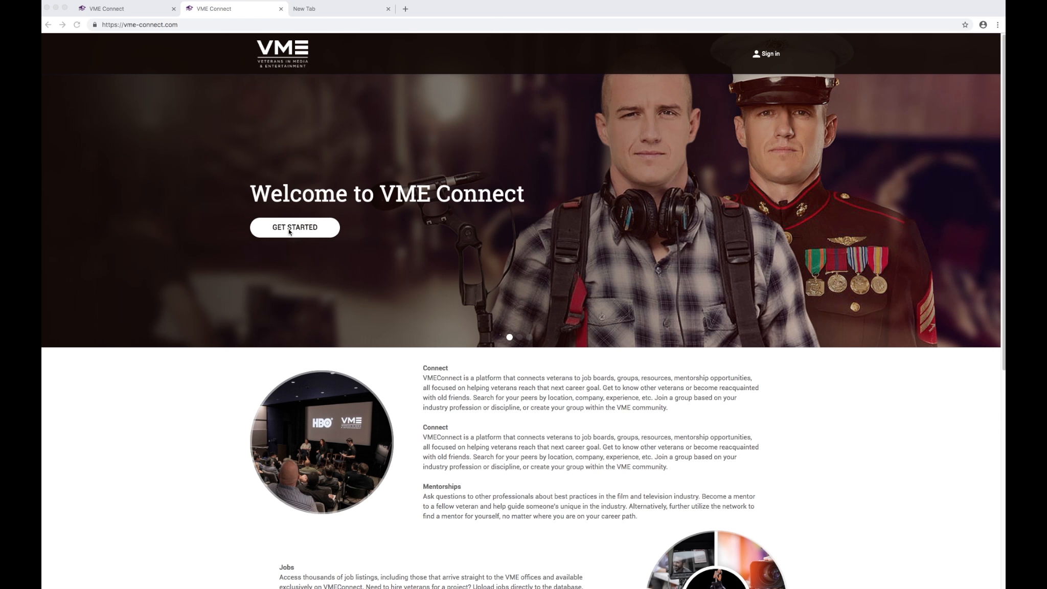
Open the sign-up options with GET STARTED on the VME Connect home page.
left_click(290, 230)
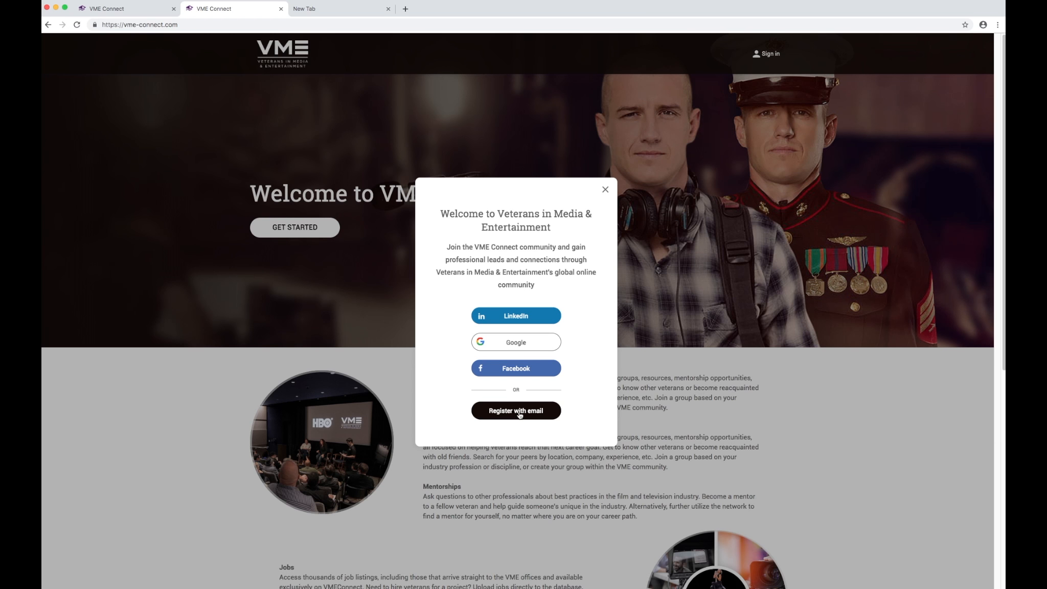
Choose email registration and enter the first name, last name and account email address.
left_click(519, 412)
left_click(346, 197)
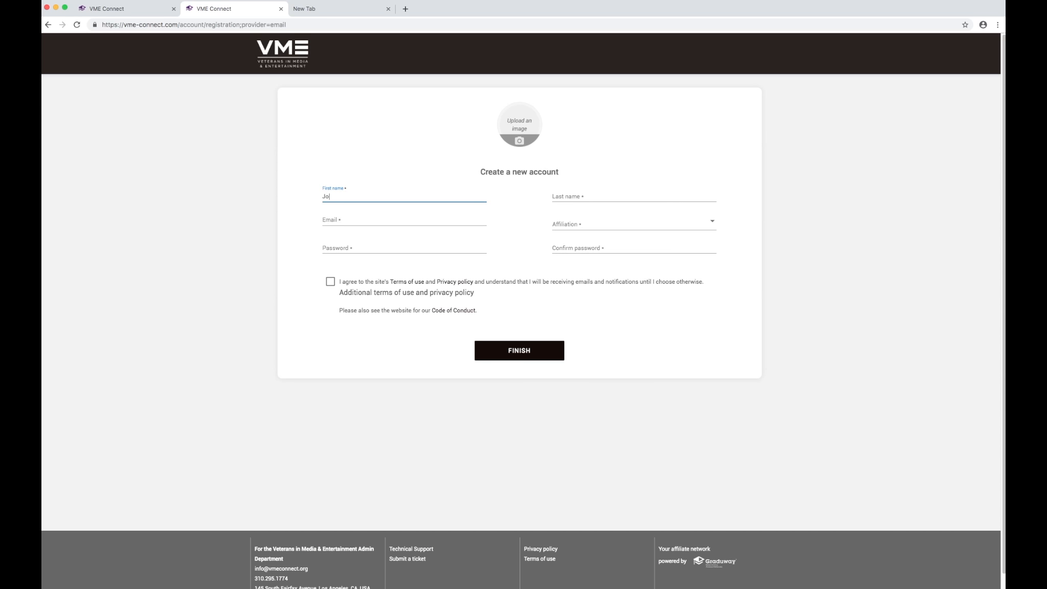
key("Tab")
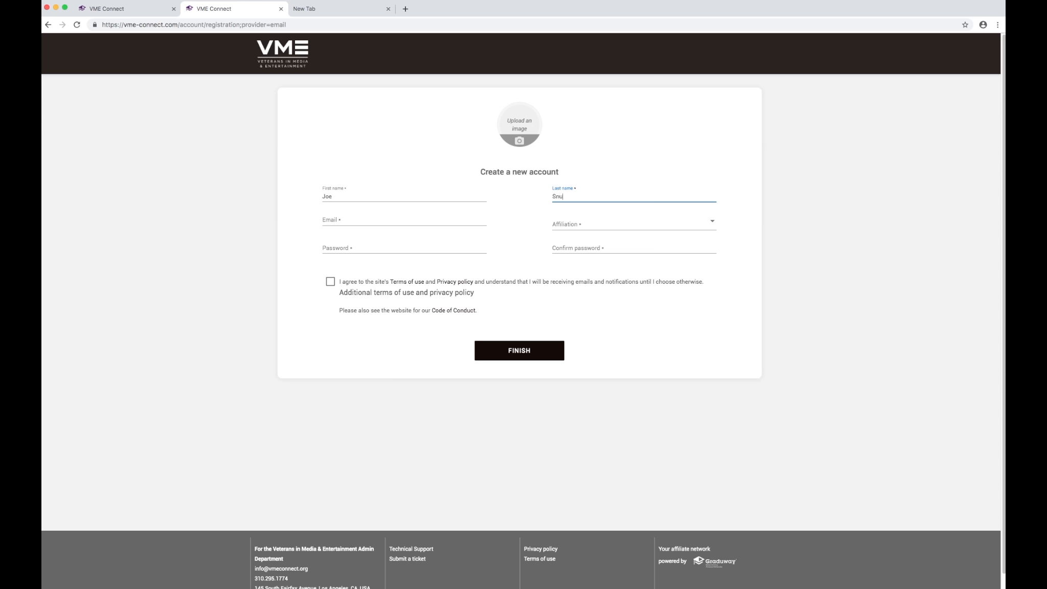
left_click(338, 221)
key("super+v")
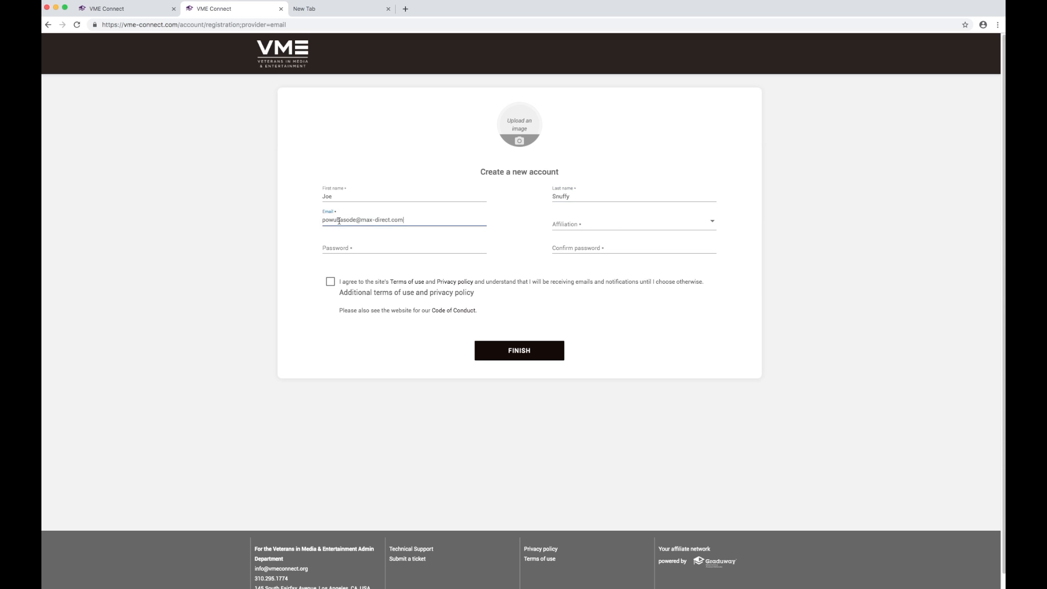
left_click(580, 222)
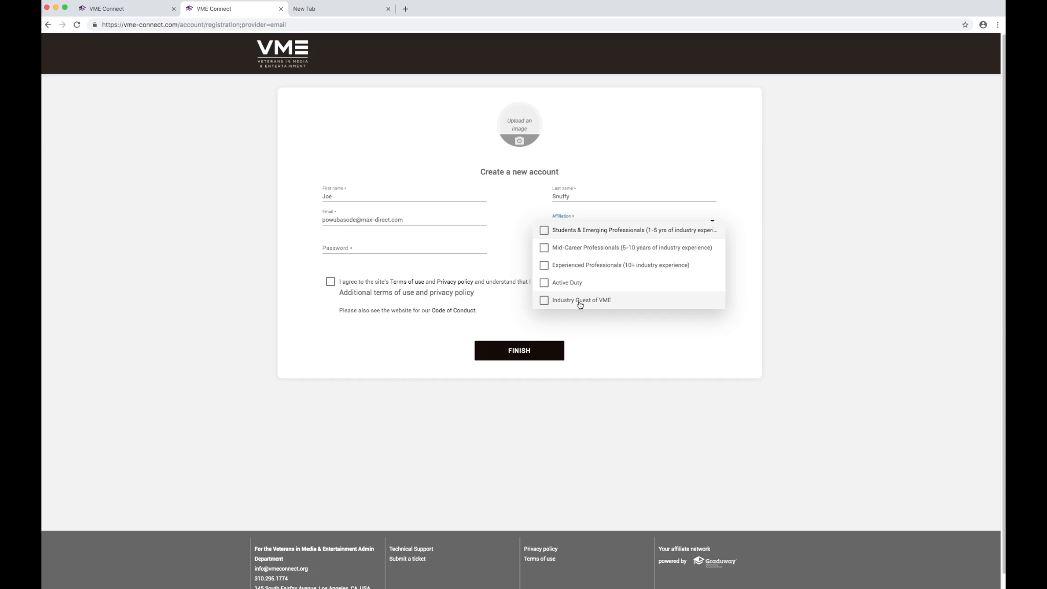
Set affiliation to Experienced Professionals and enter the account password and its confirmation.
left_click(588, 265)
left_click(286, 315)
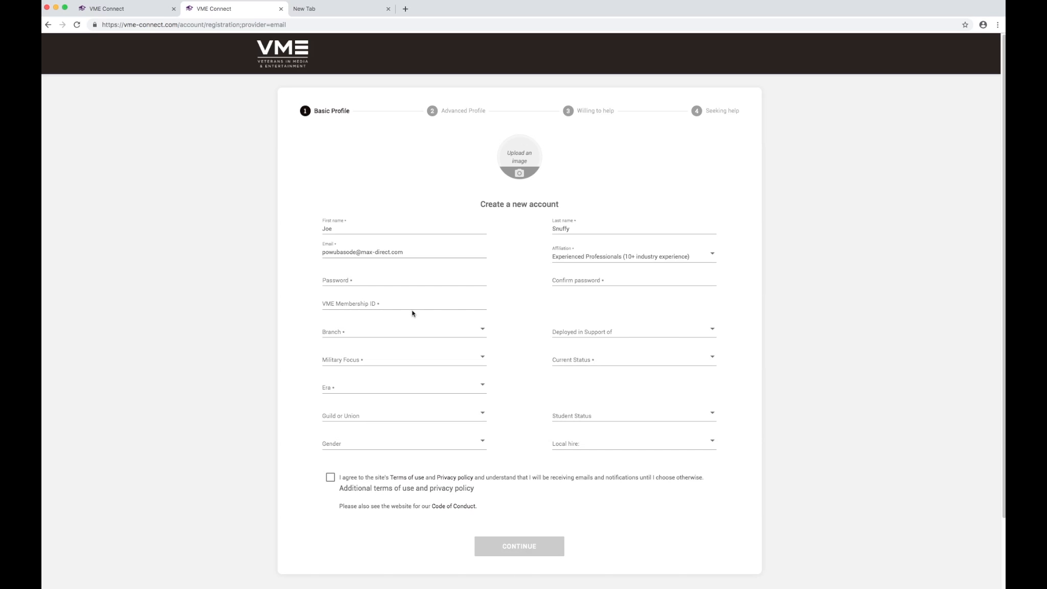
left_click(340, 283)
left_click(577, 278)
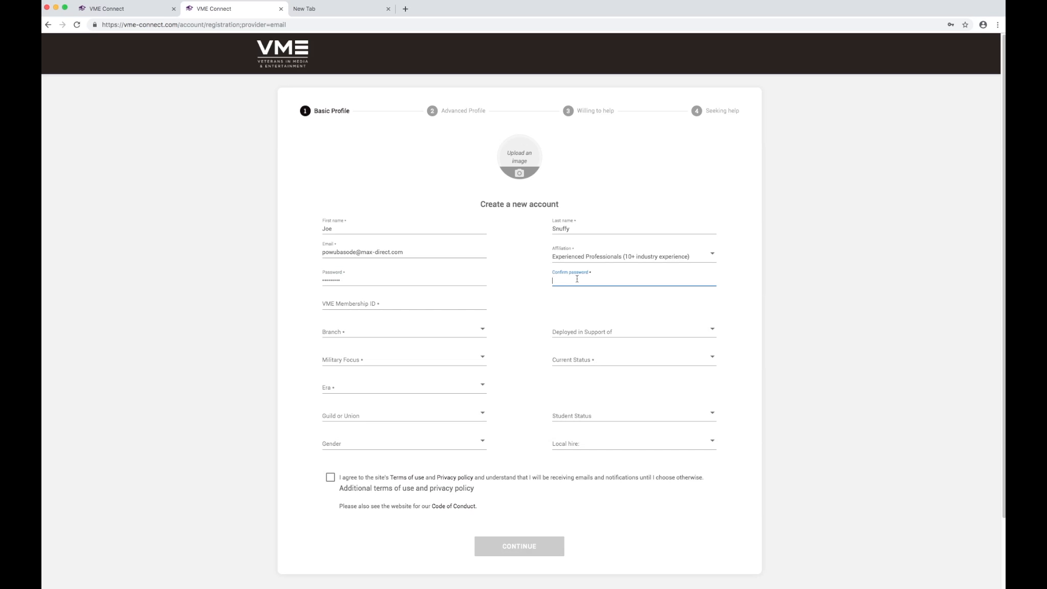
type("•••••••••")
Paste the VME Membership ID into its field.
left_click(360, 305)
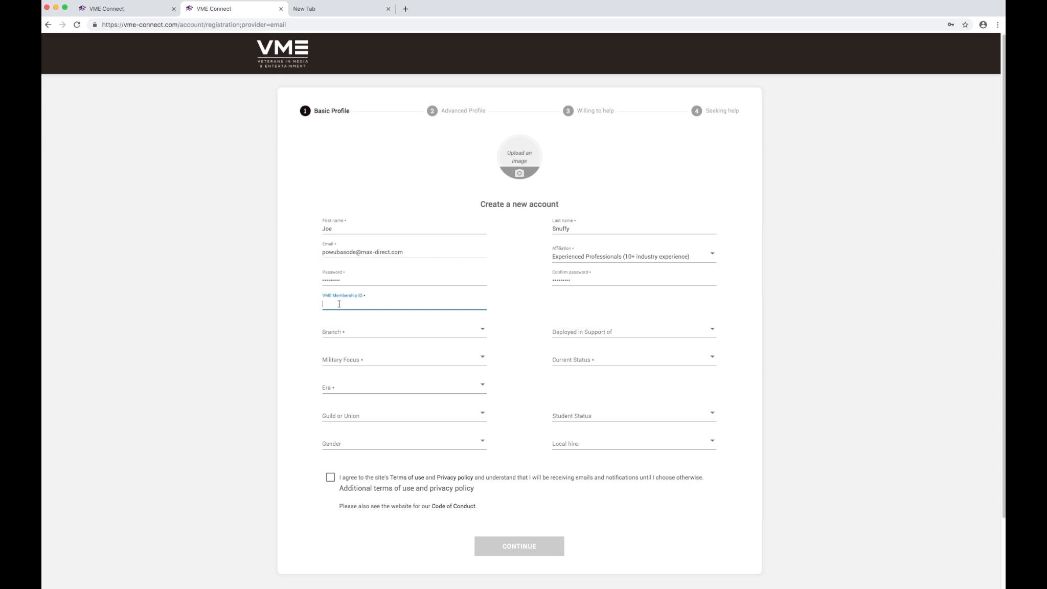
left_click(453, 331)
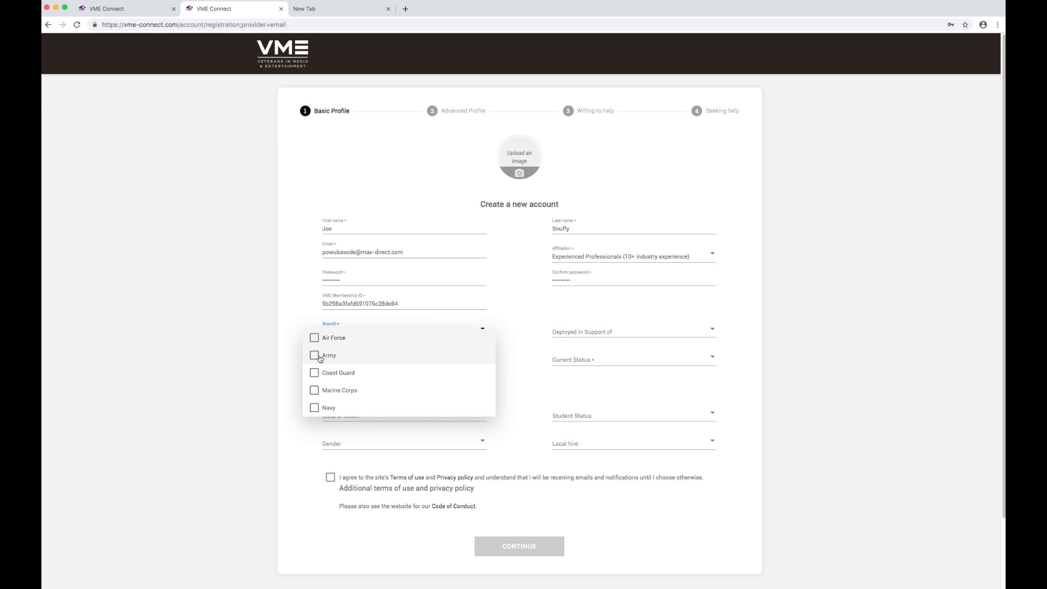
Set branch to Army and deployment to Operation Enduring Freedom.
left_click(315, 355)
left_click(589, 334)
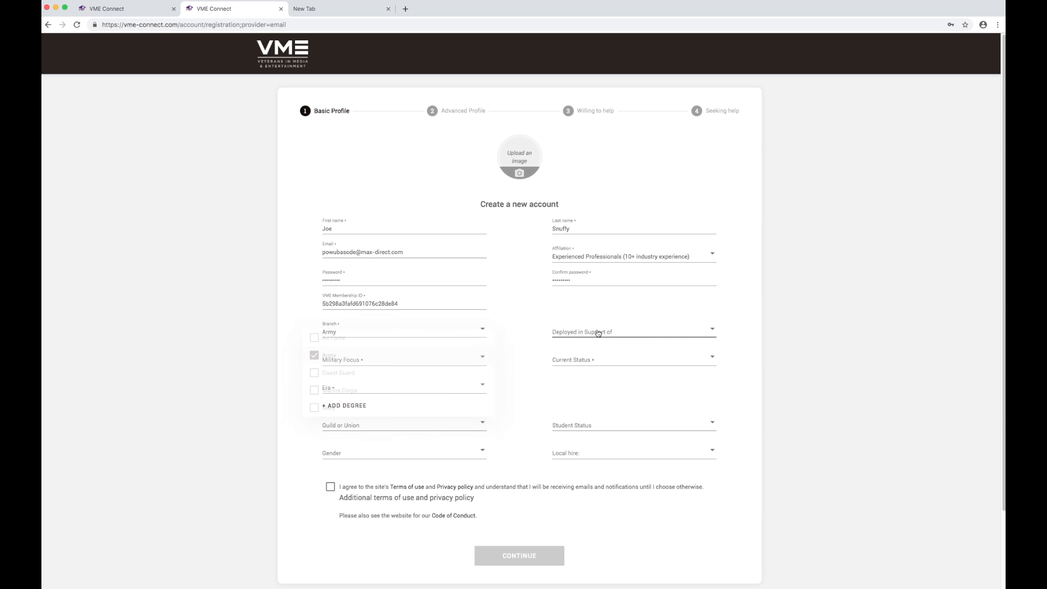
left_click(596, 331)
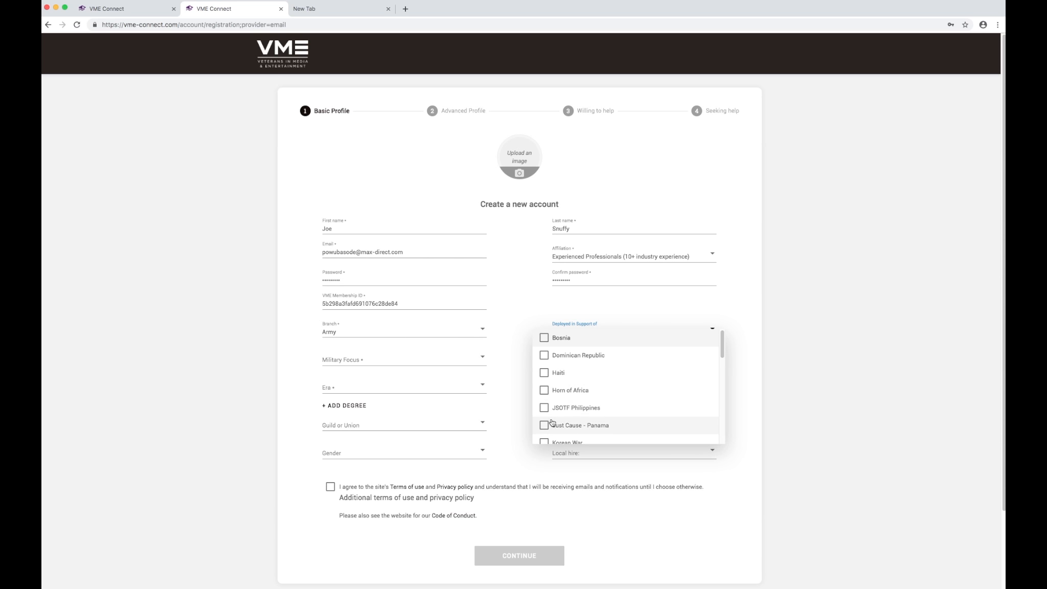
scroll(562, 395, "down", 3)
scroll(562, 395, "down", 1)
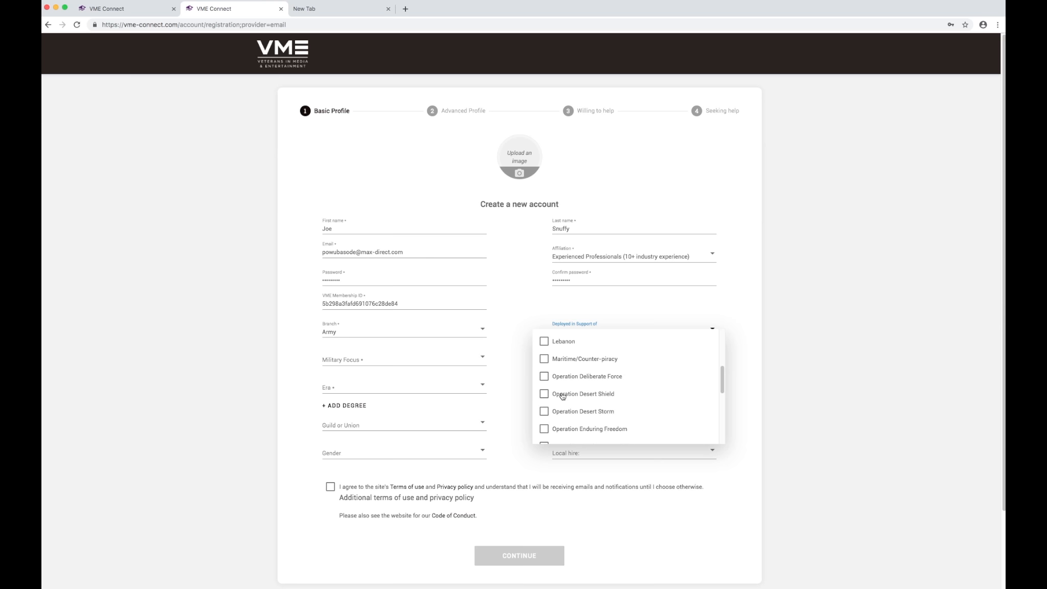
left_click(544, 428)
Set military focus Public Affairs, status Separated and era Post 9/11 (01-Present).
left_click(382, 362)
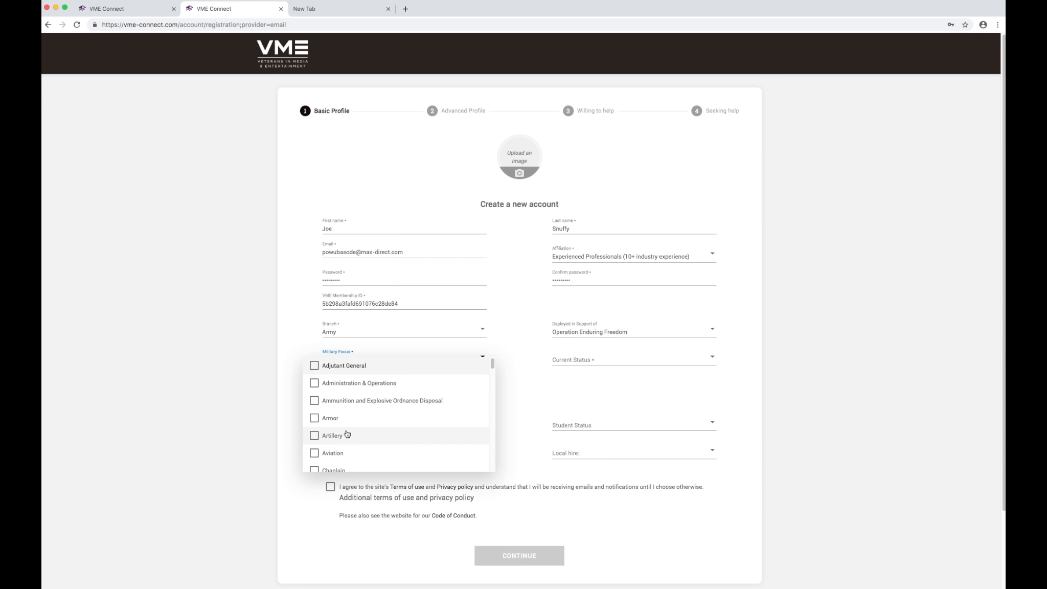
scroll(334, 444, "down", 3)
scroll(334, 444, "up", 2)
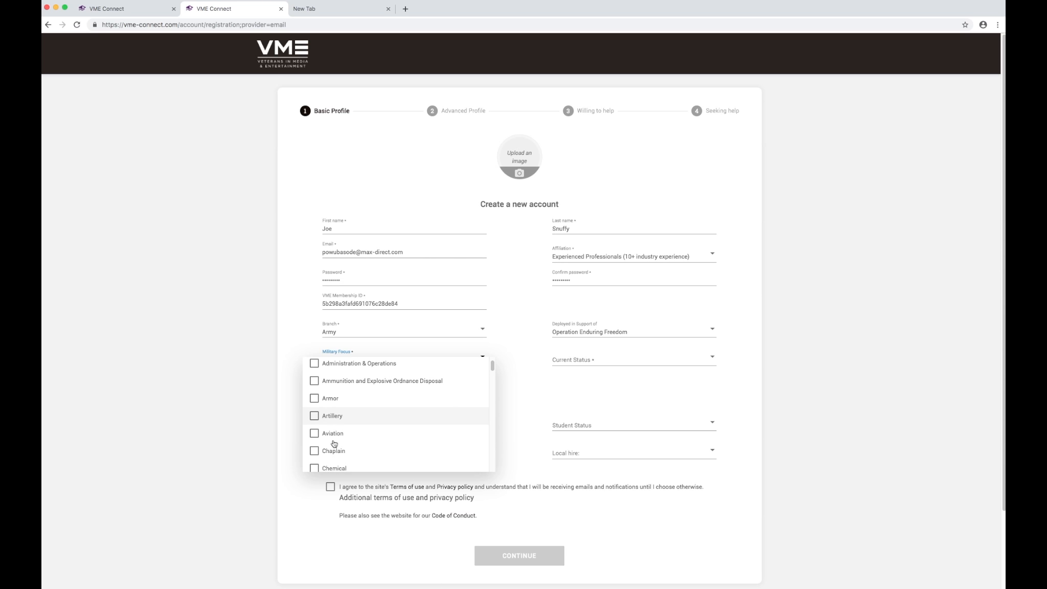
scroll(327, 441, "down", 3)
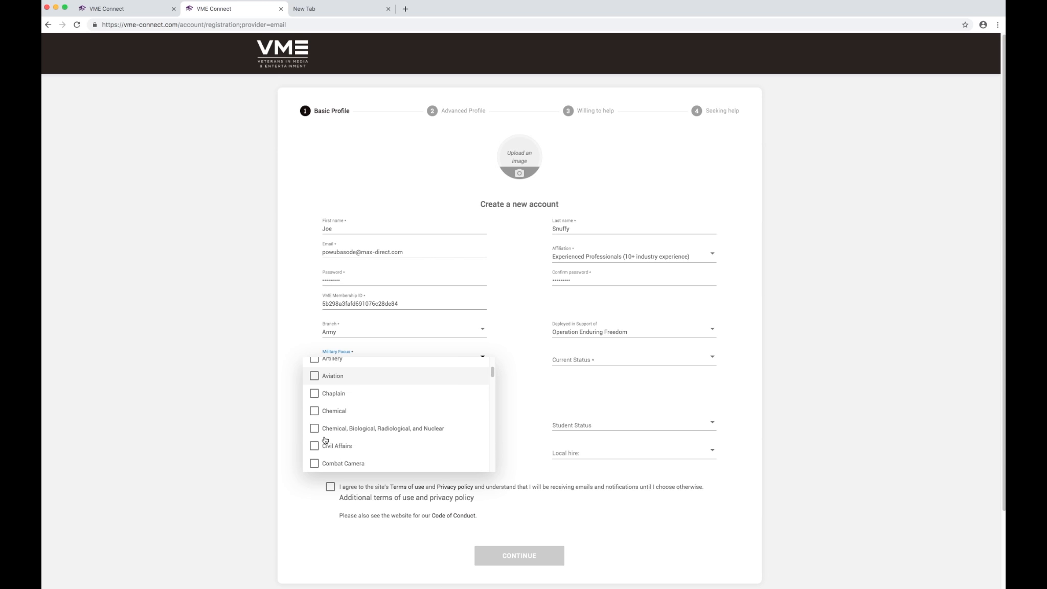
left_click(614, 360)
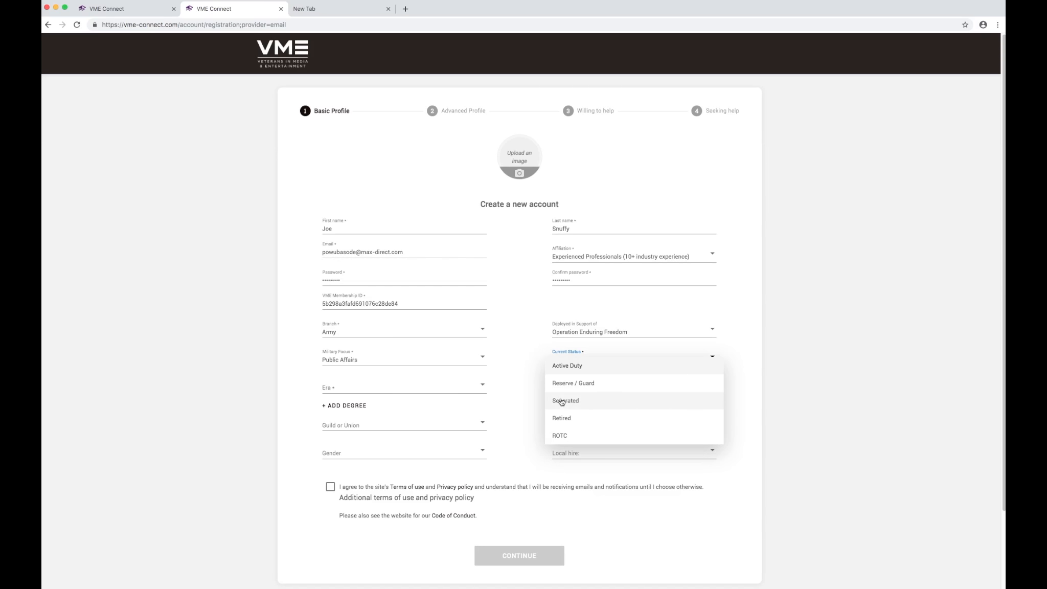
left_click(561, 403)
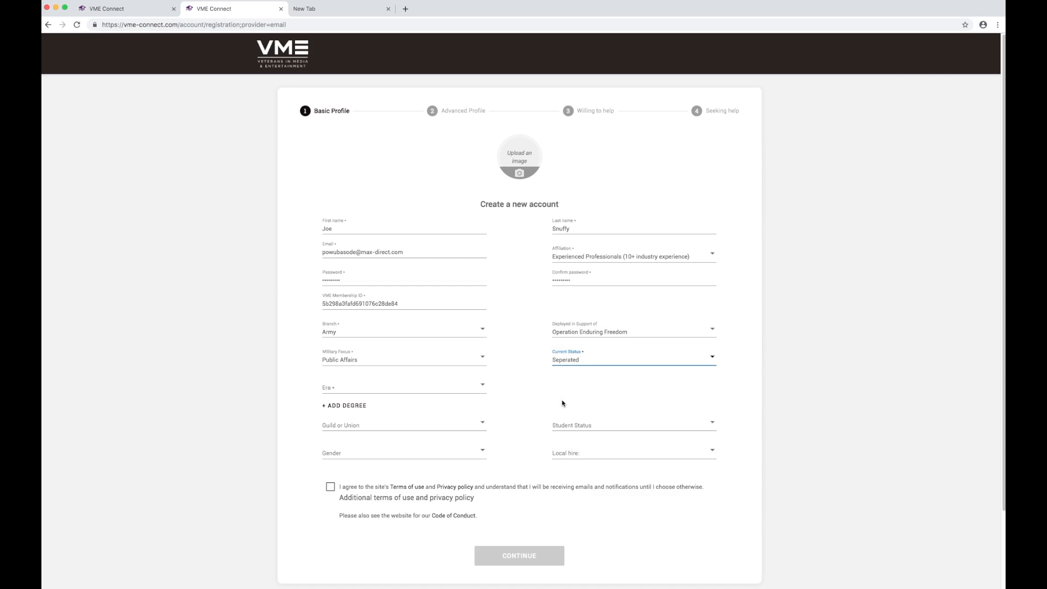
left_click(345, 388)
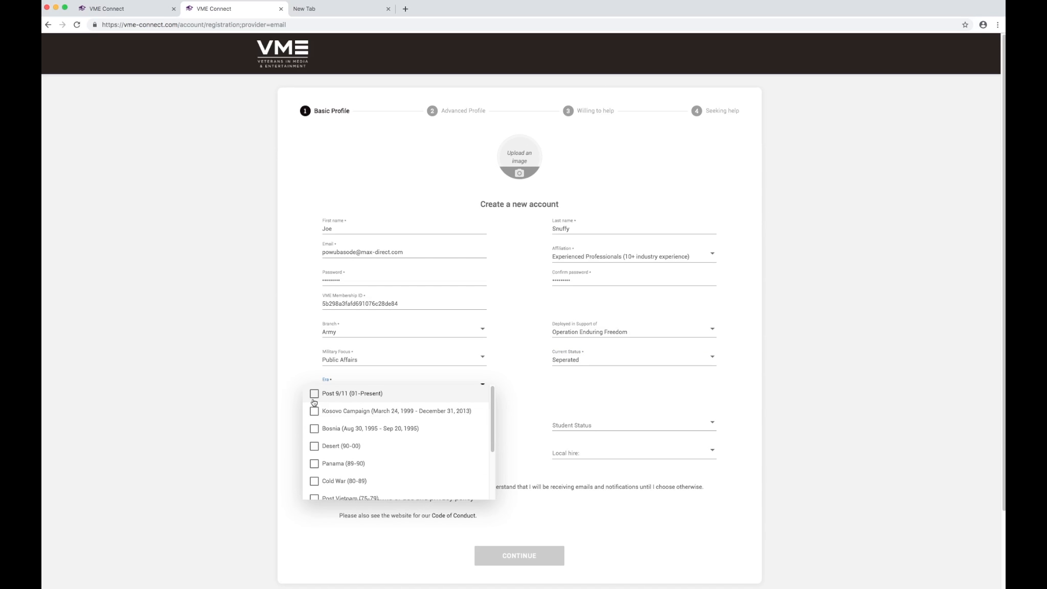
left_click(314, 396)
left_click(544, 404)
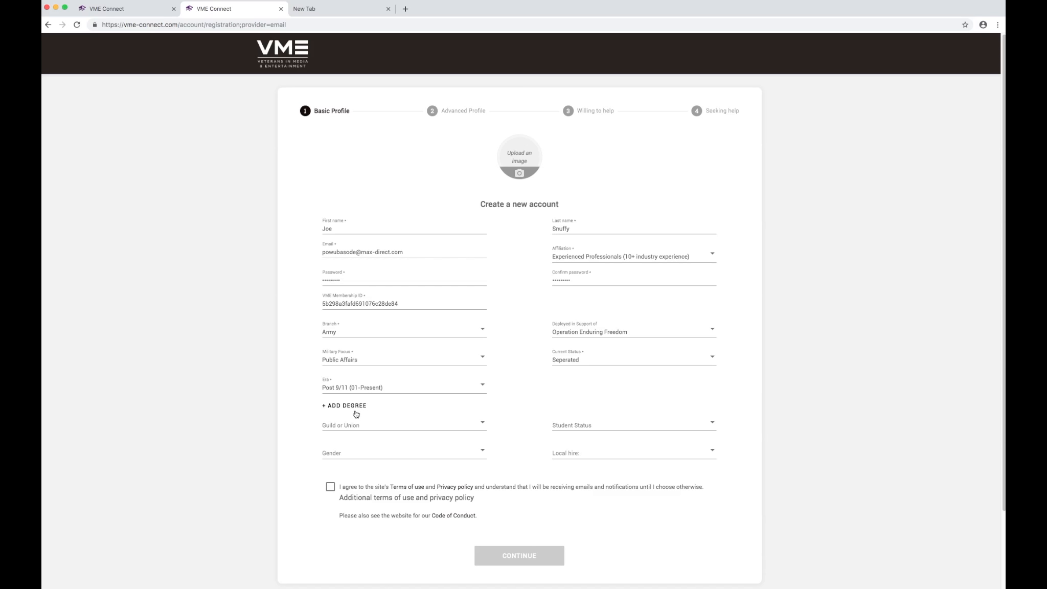
Choose Writers Guild of America as the union and female as the gender.
left_click(340, 428)
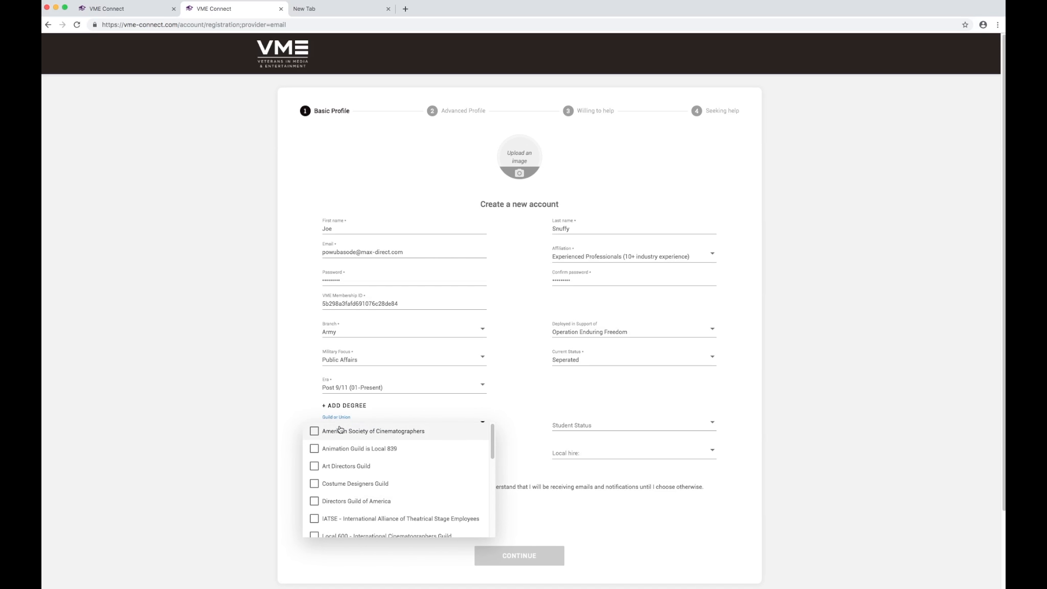
scroll(314, 474, "down", 8)
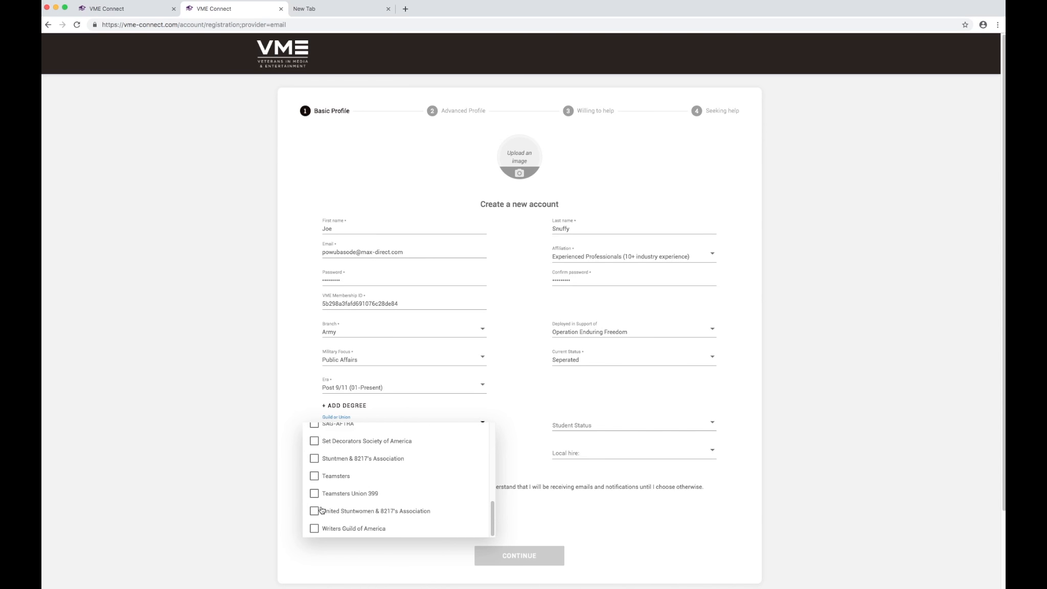
left_click(314, 528)
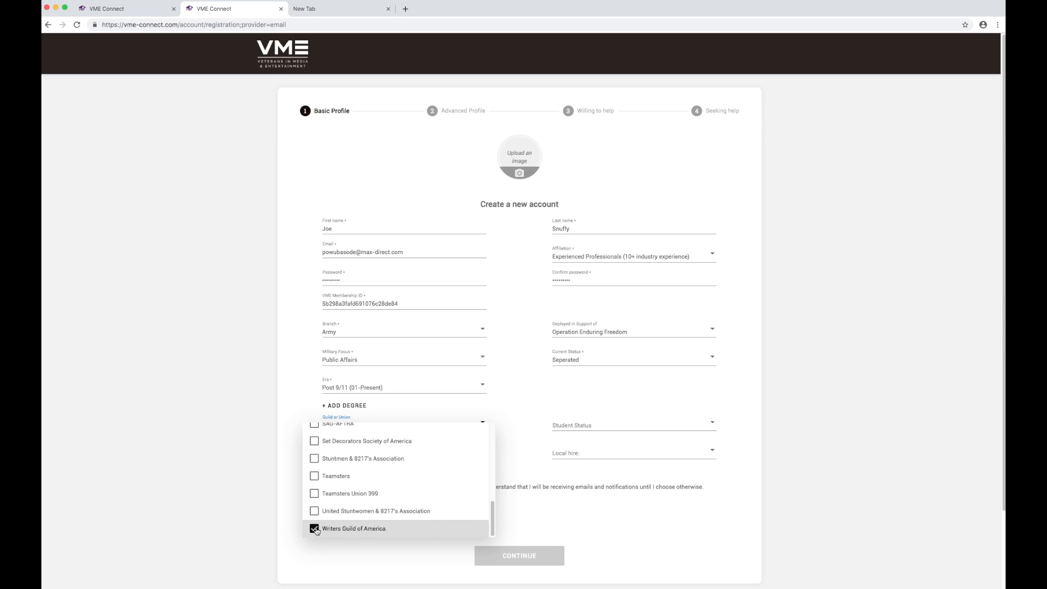
left_click(571, 389)
left_click(563, 427)
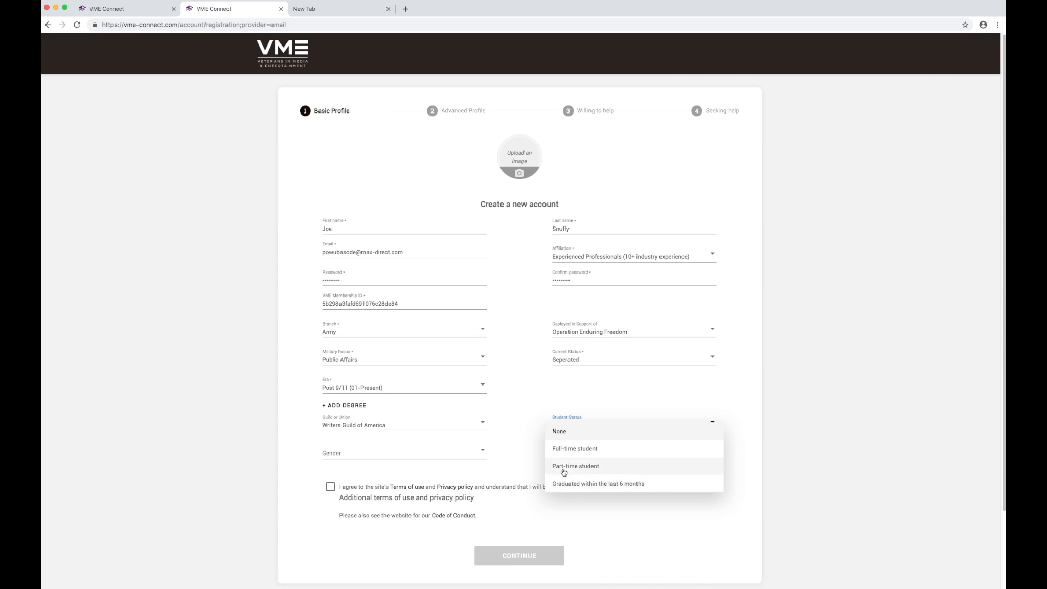
left_click(528, 421)
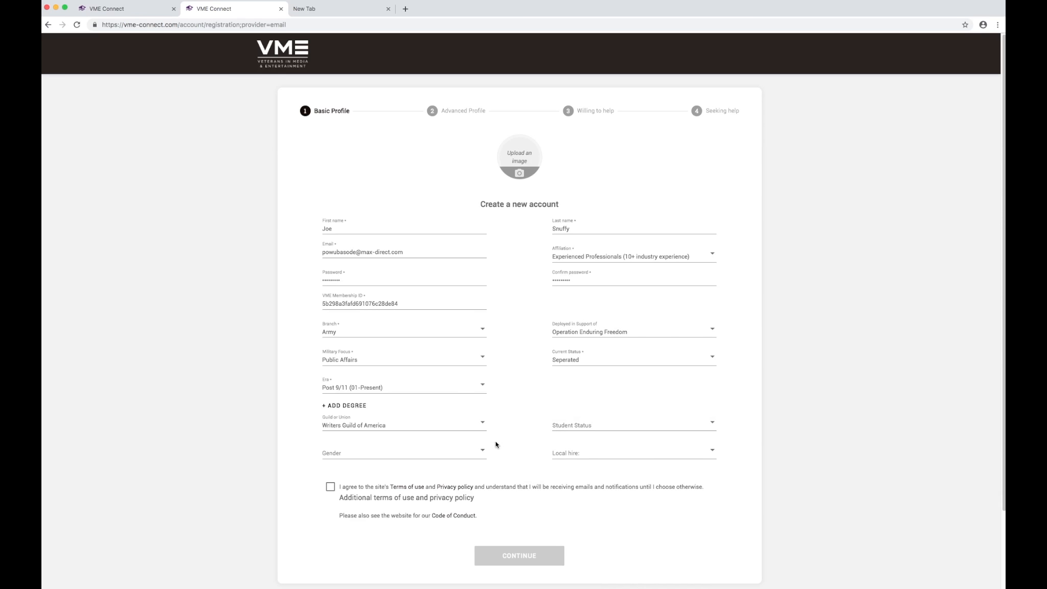
left_click(381, 458)
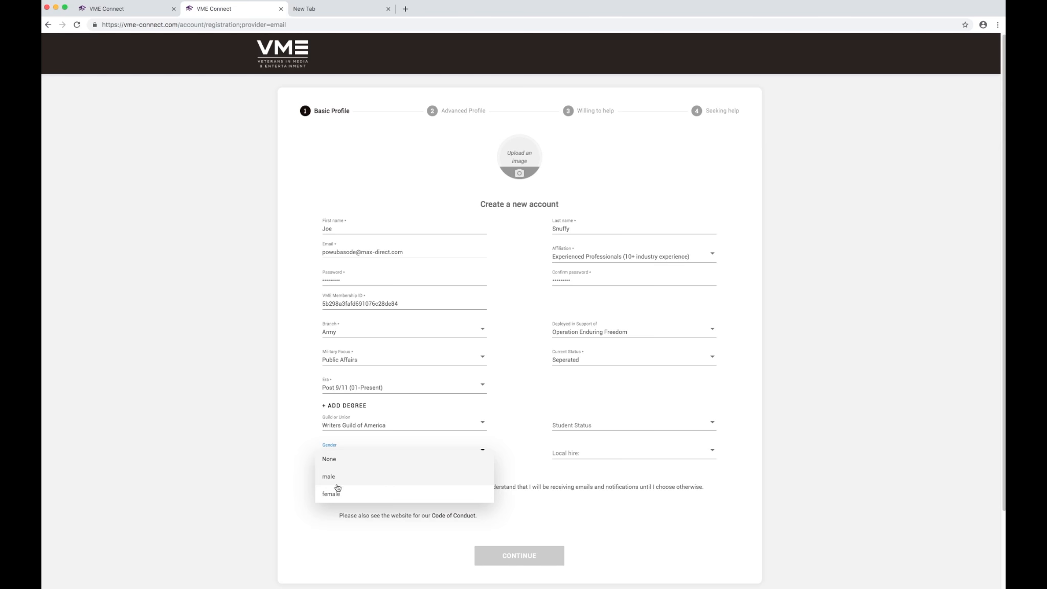
left_click(331, 493)
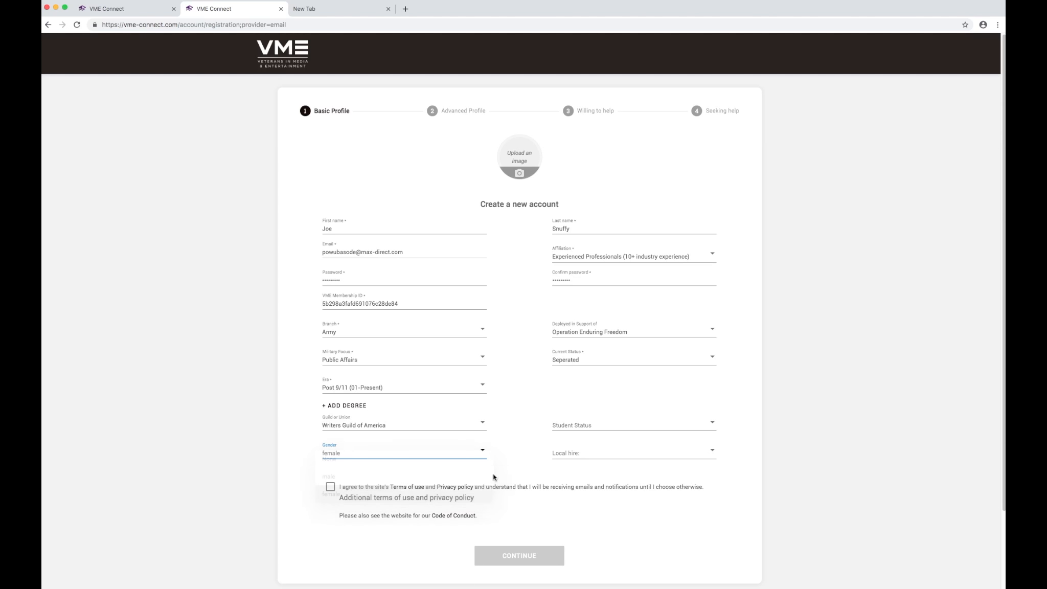
Tick Los Angeles, New York and Austin for local hire and accept the terms.
left_click(549, 453)
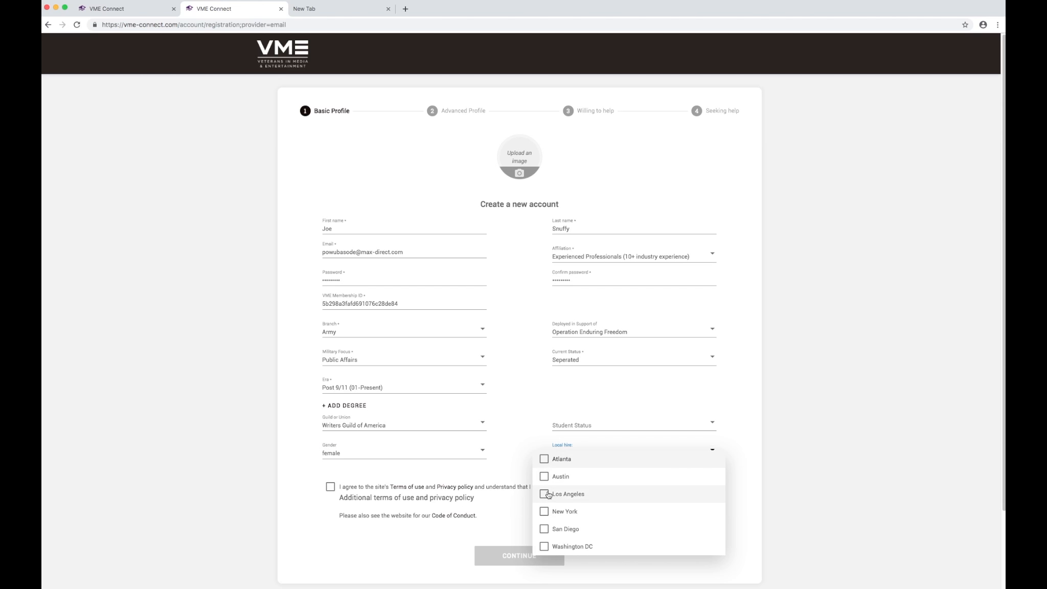
left_click(544, 494)
left_click(544, 512)
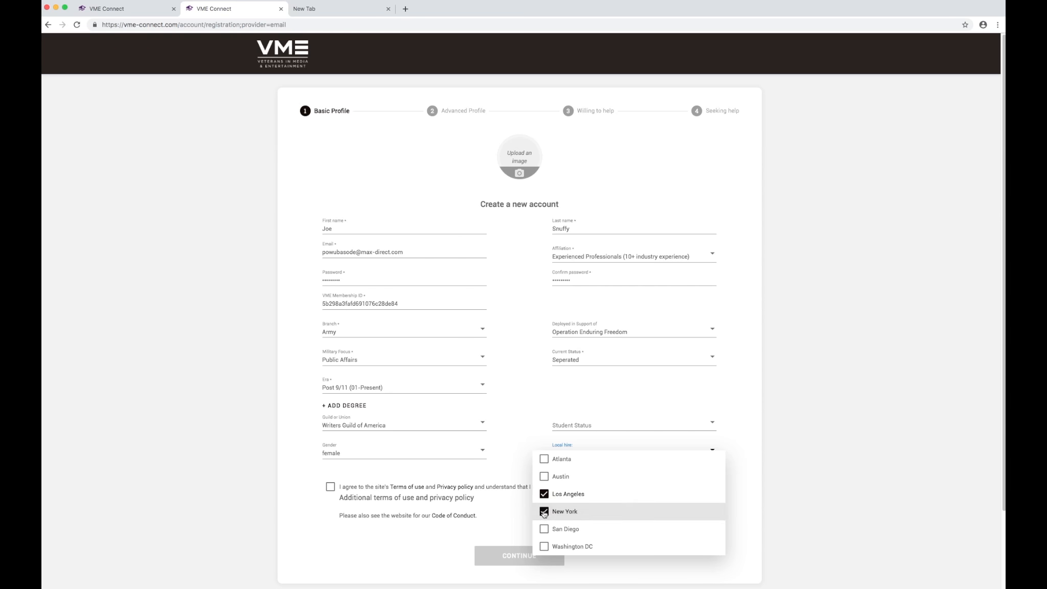
left_click(545, 477)
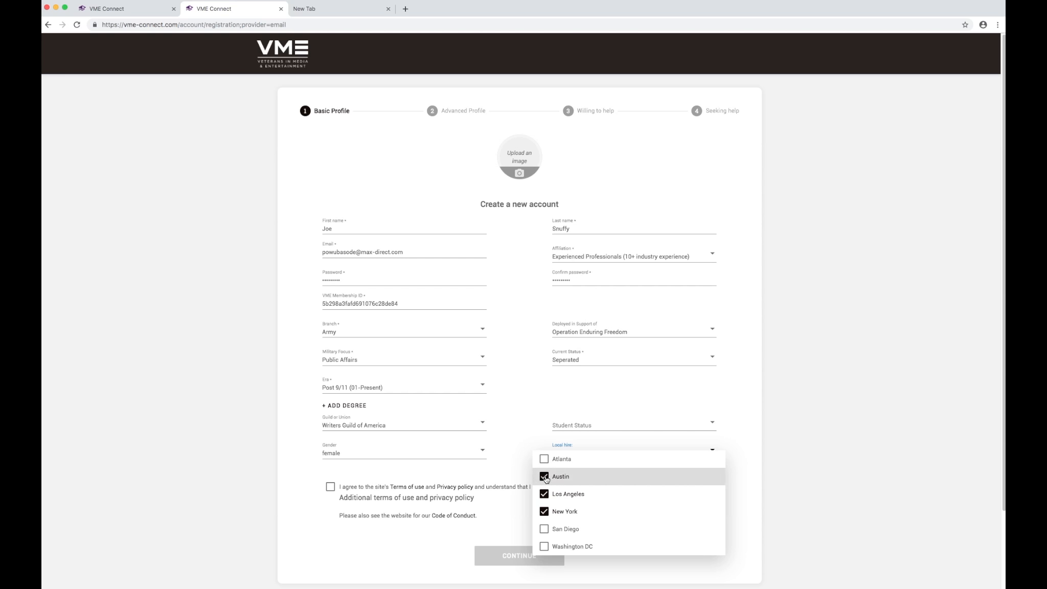
left_click(504, 460)
left_click(330, 487)
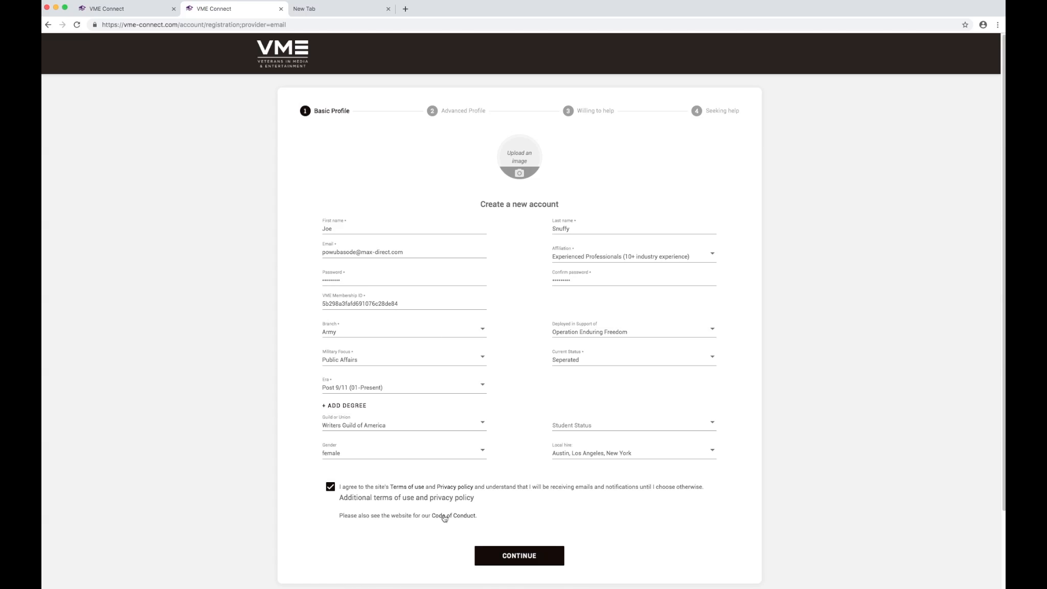
Submit the completed Basic Profile form with CONTINUE.
left_click(525, 558)
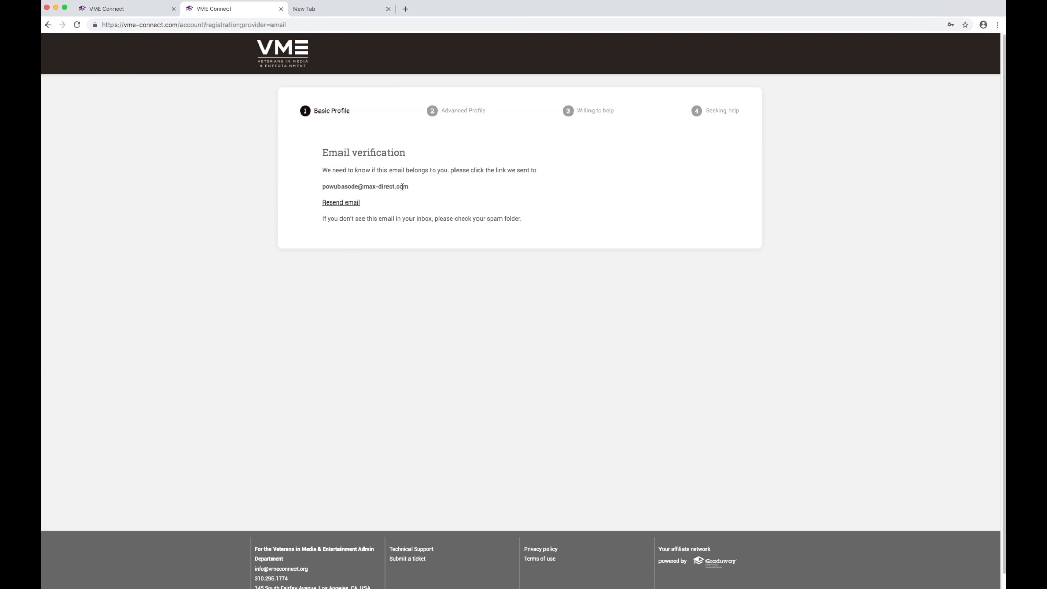
Bring the Temp Mail window into view and follow the VME Connect verification link.
key("super+Tab")
left_click_drag(818, 367, 982, 38)
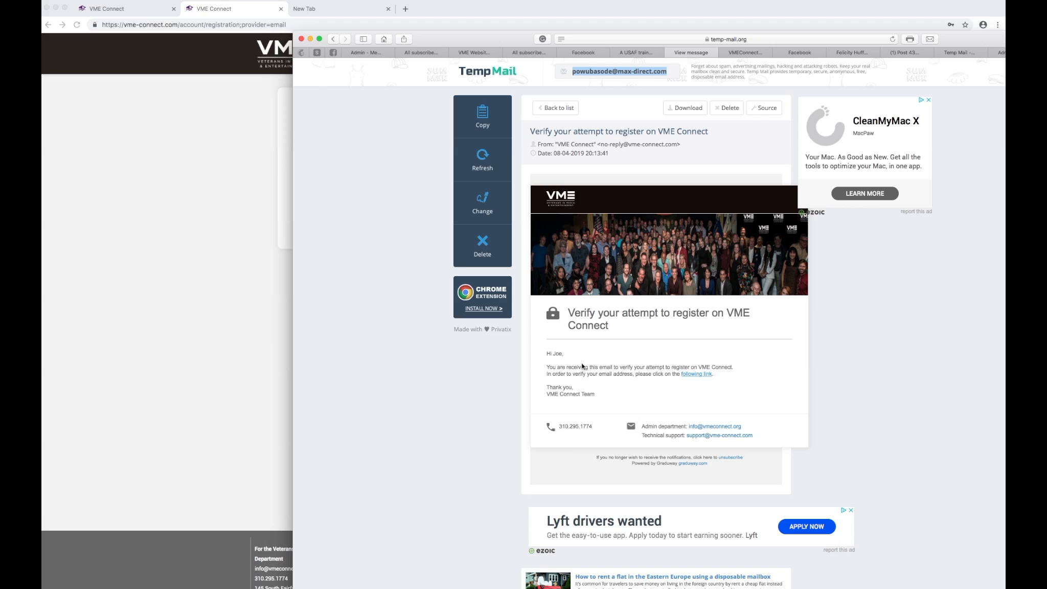
left_click(693, 375)
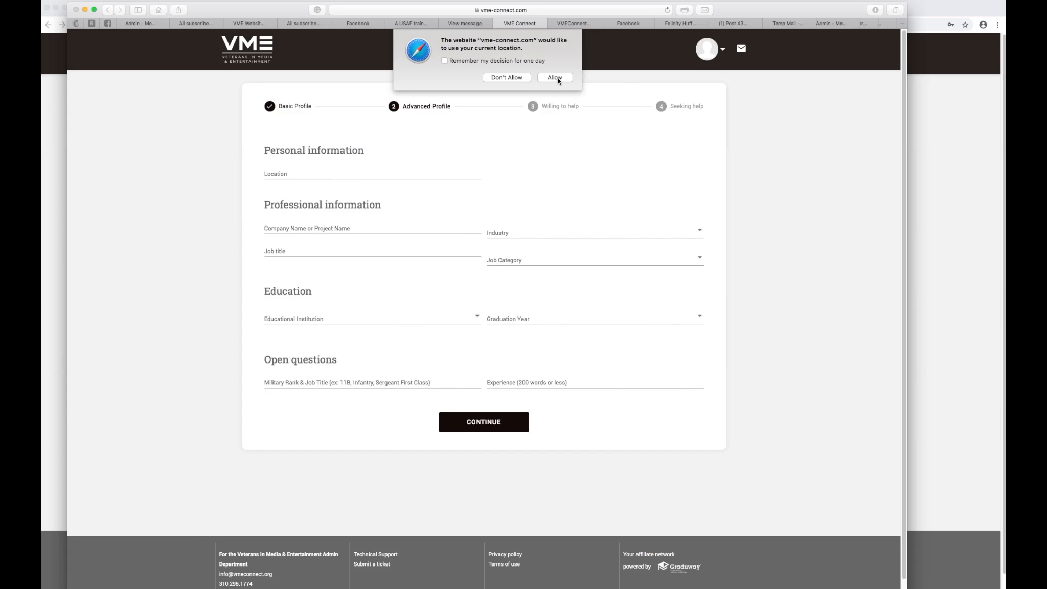
Allow location access and set Location to 'Los Angeles, CA, USA' from the 'Los' suggestions.
left_click(555, 78)
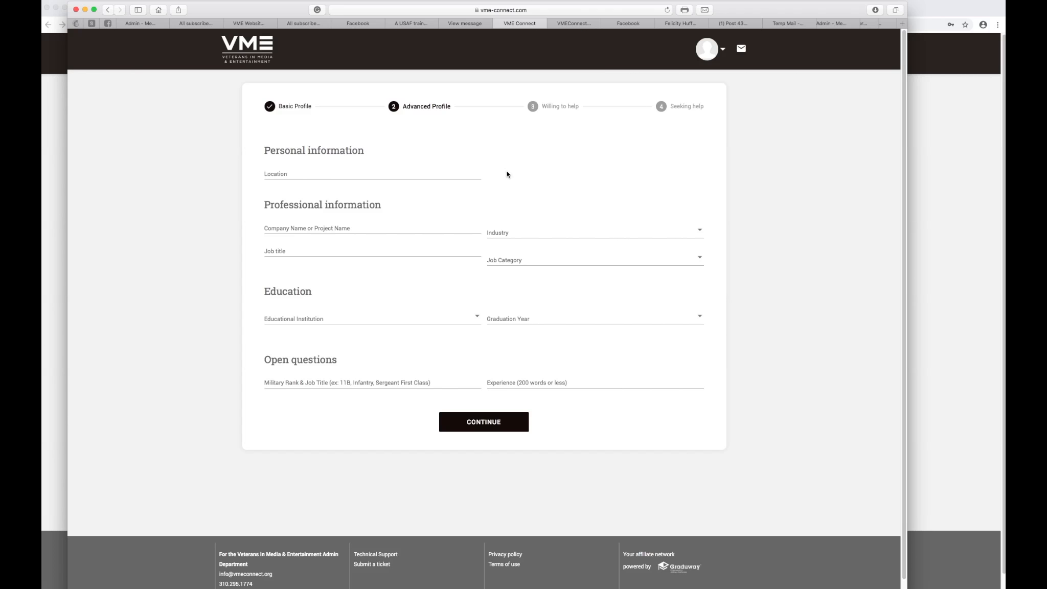
left_click(282, 175)
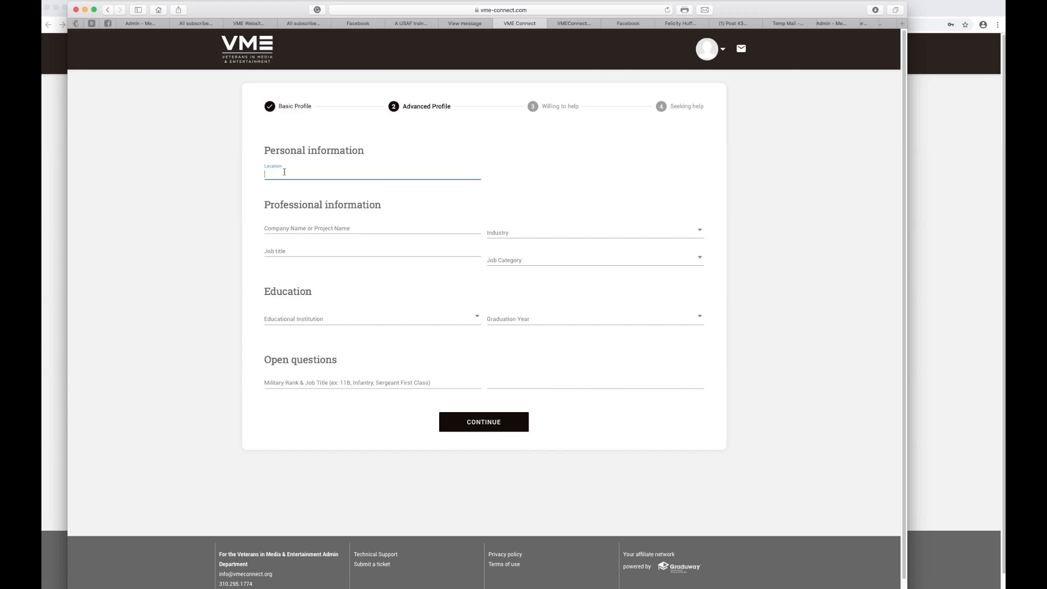
type("Los")
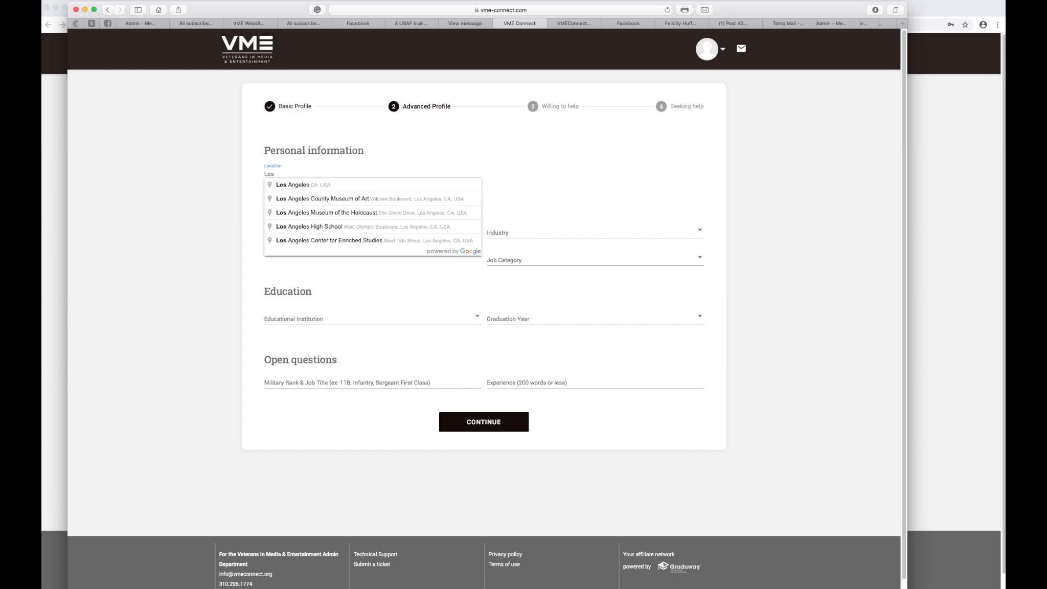
left_click(294, 186)
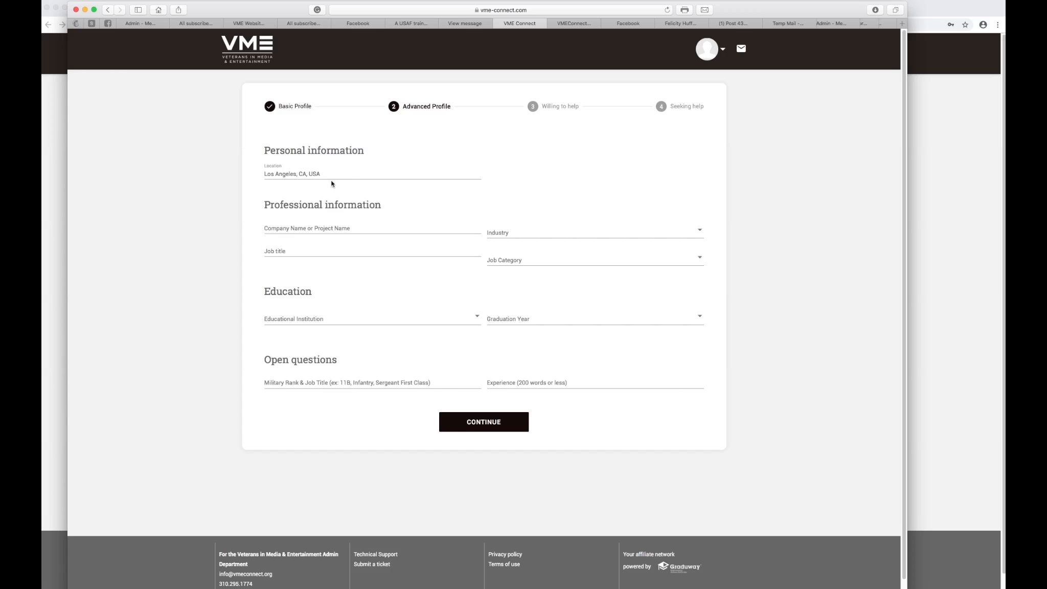
left_click(295, 230)
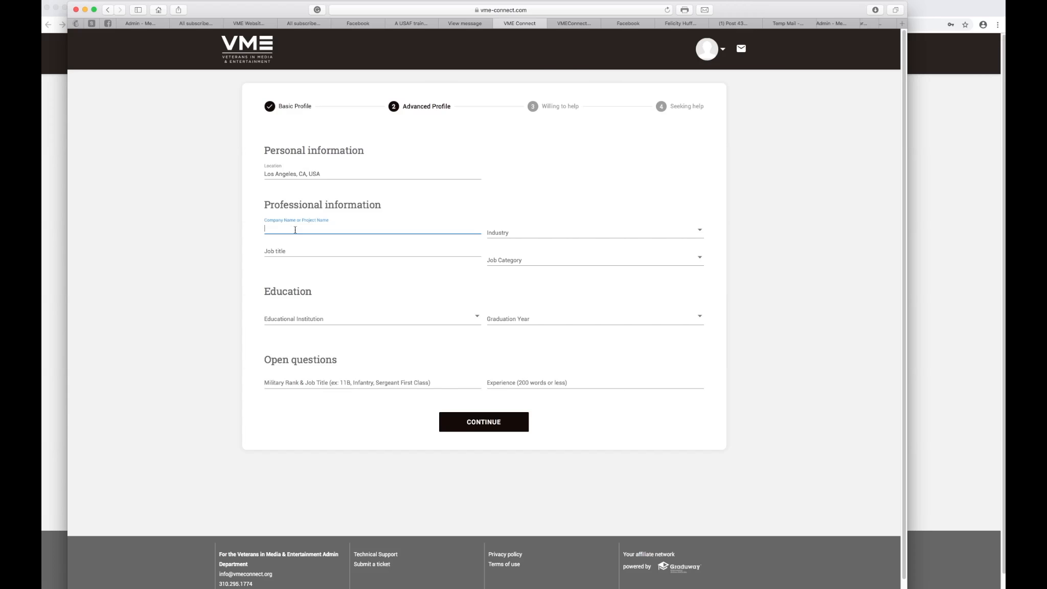
Set industry to Film & Television and enter job title 'Director of Project to be Named'.
left_click(532, 232)
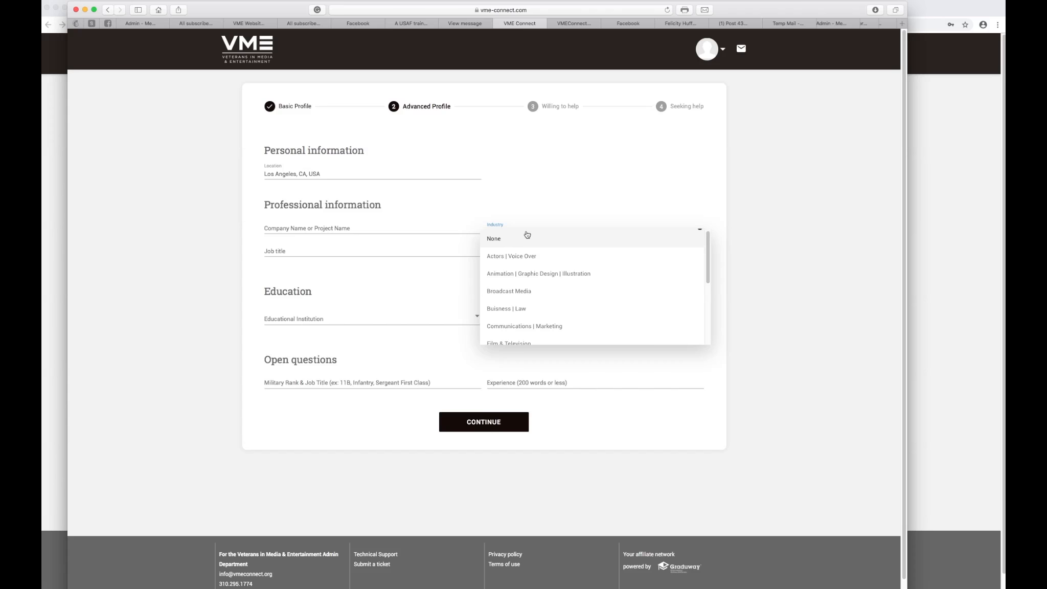
scroll(524, 306, "down", 1)
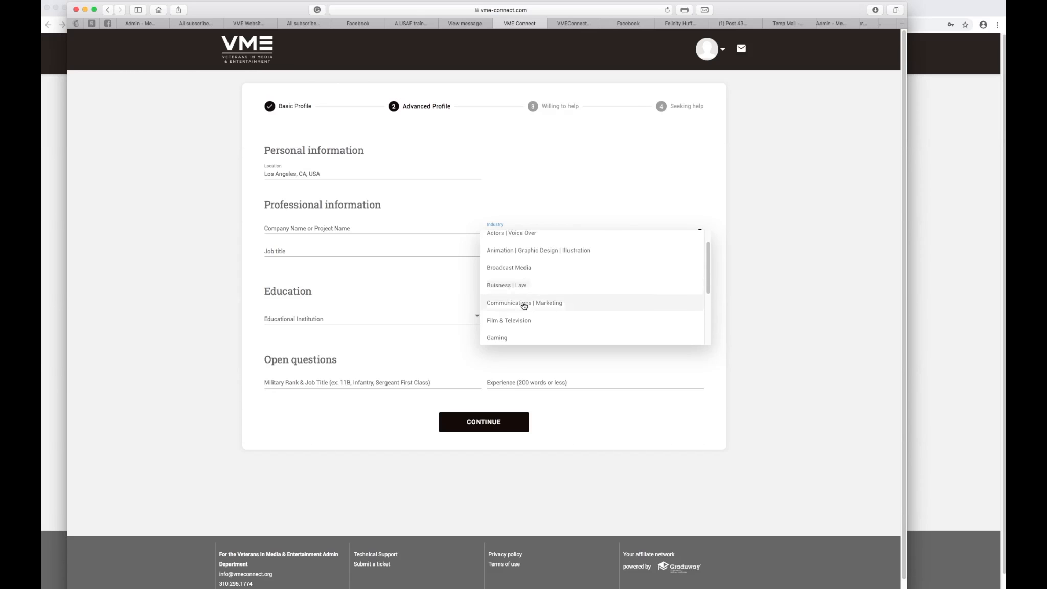
left_click(509, 321)
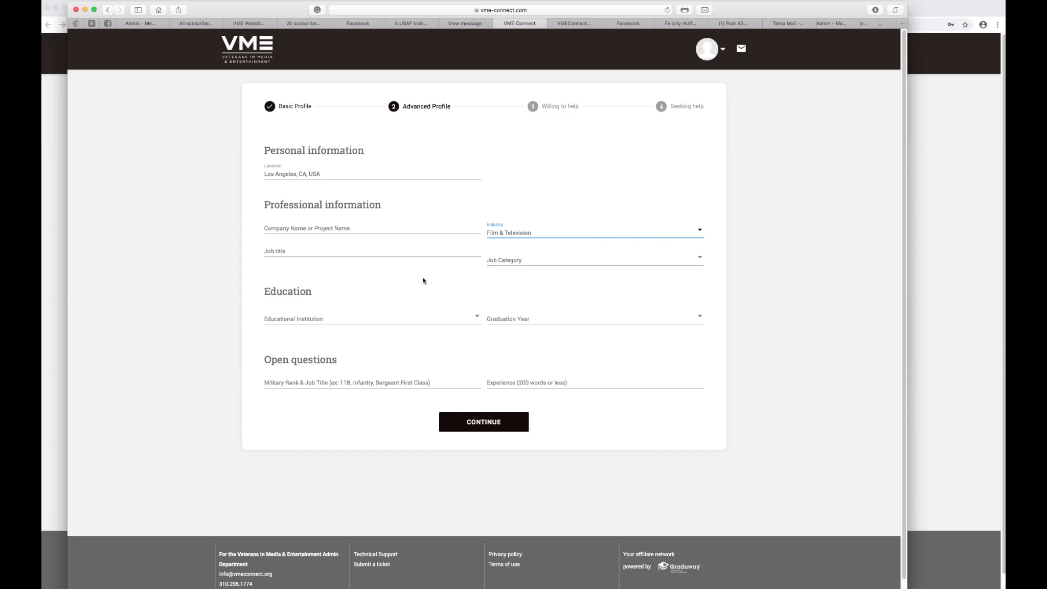
left_click(543, 235)
scroll(535, 271, "up", 3)
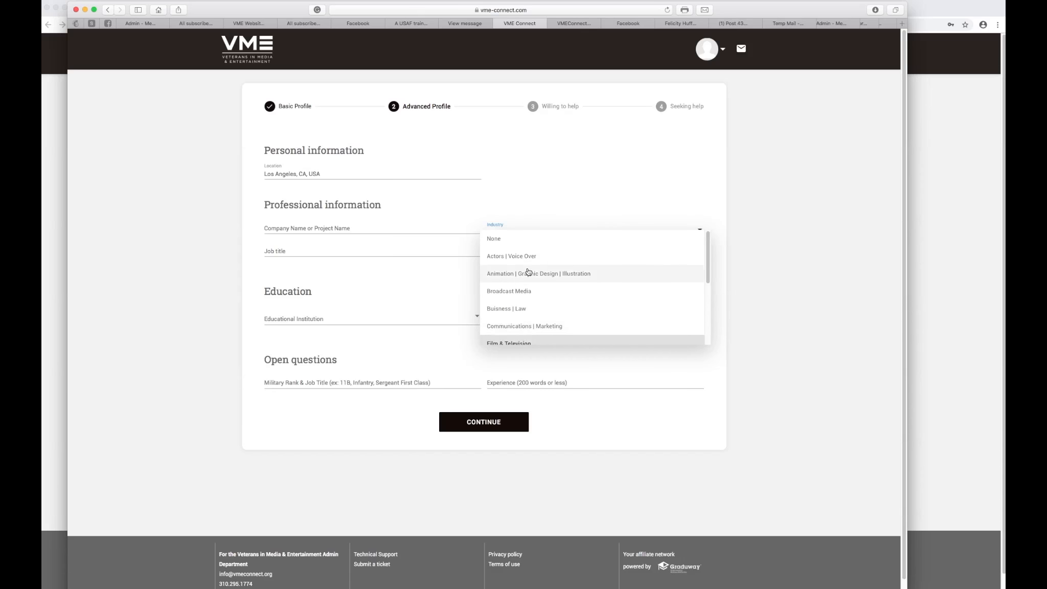
scroll(523, 310, "down", 4)
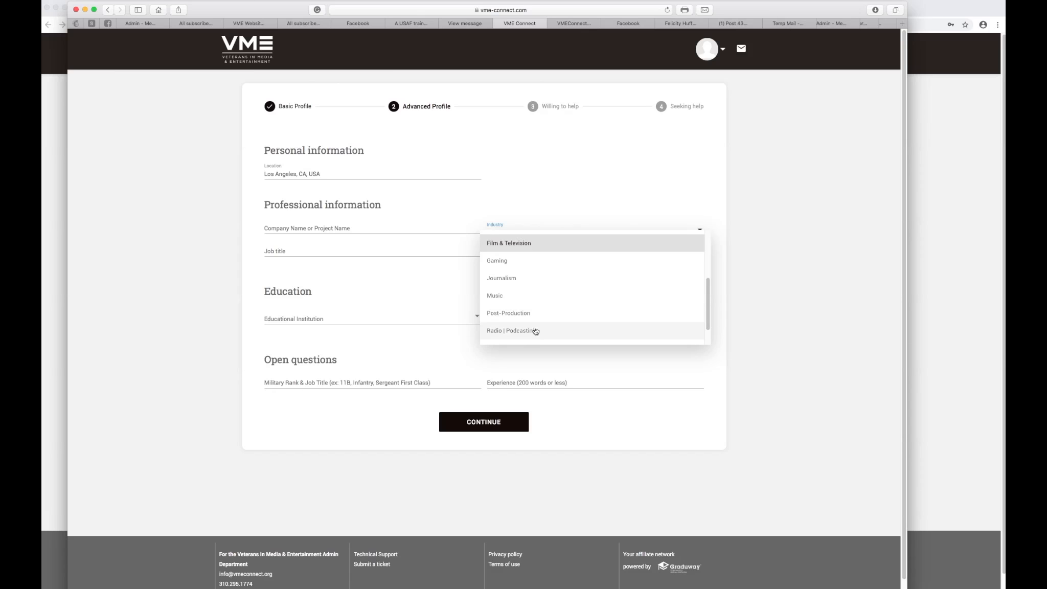
scroll(534, 328, "down", 2)
scroll(535, 330, "up", 2)
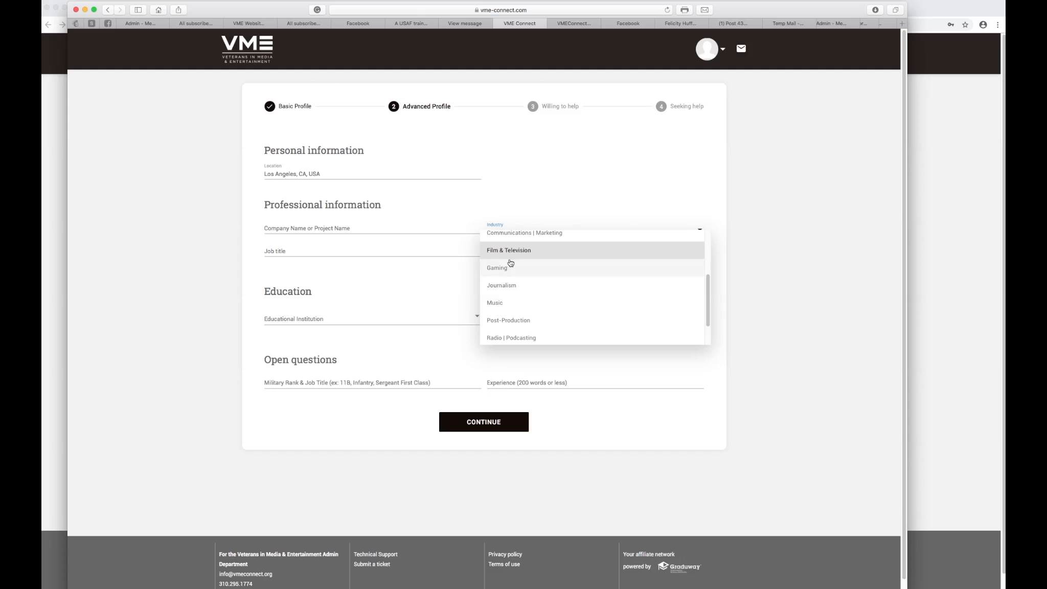
scroll(534, 306, "down", 1)
scroll(534, 306, "down", 5)
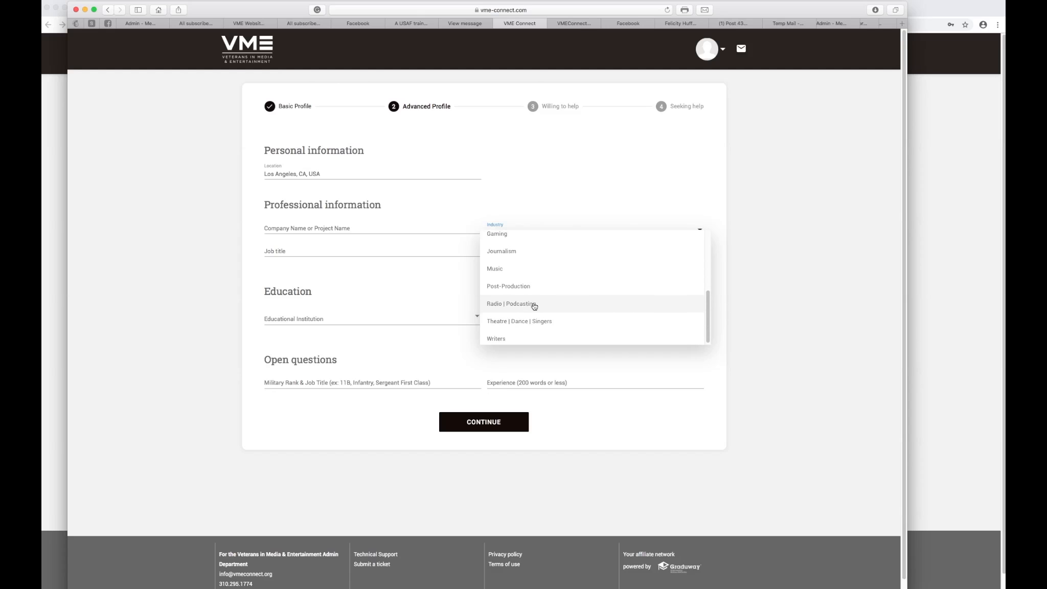
scroll(532, 307, "up", 5)
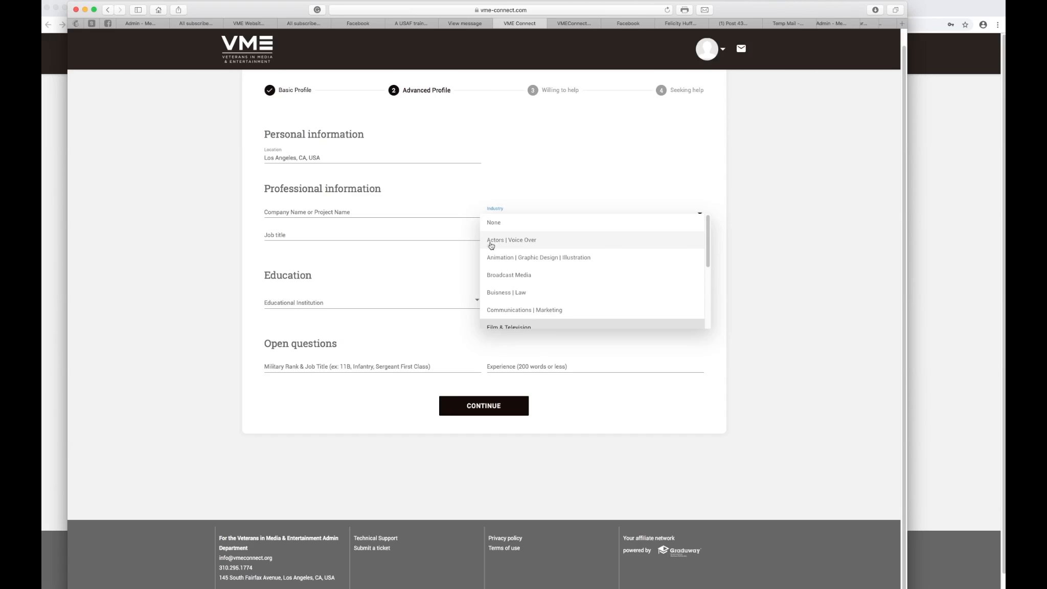
left_click(303, 235)
left_click(302, 235)
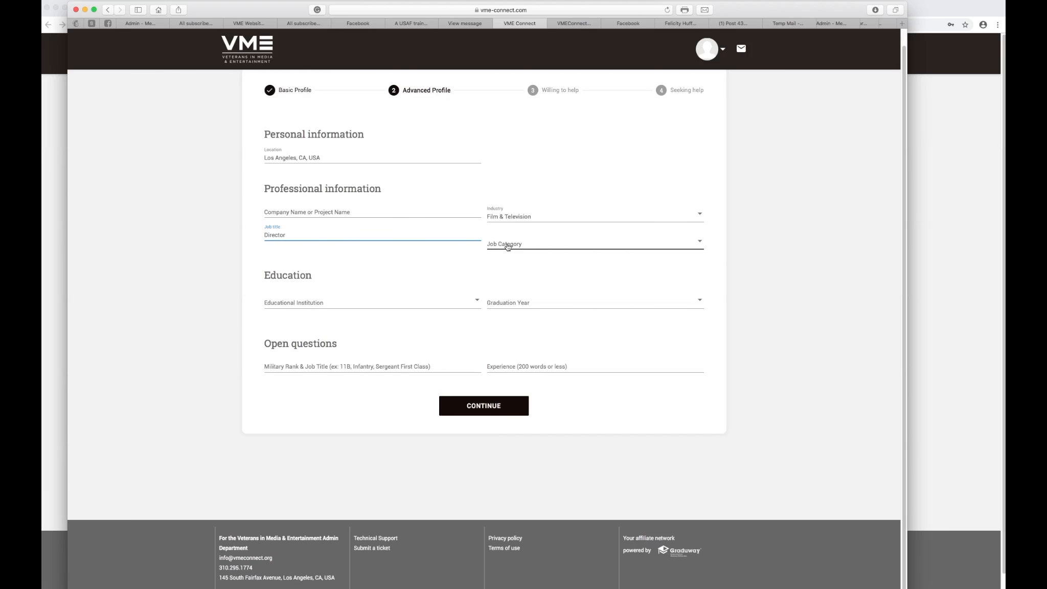
type("Director of Project to be Named")
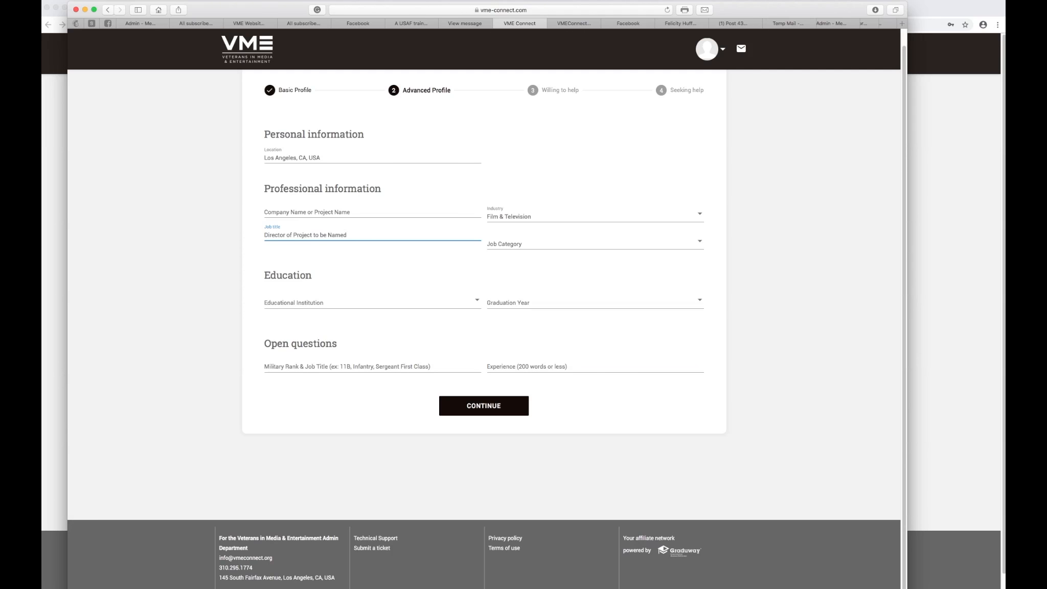
Tick Director and Director (News) in the Job Category list.
left_click(506, 242)
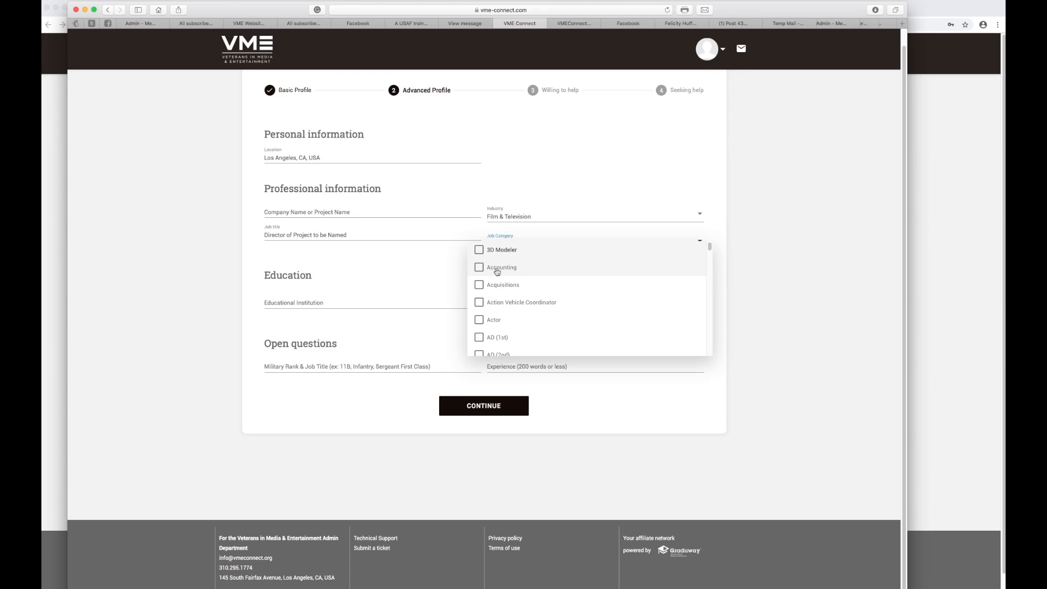
scroll(497, 272, "down", 10)
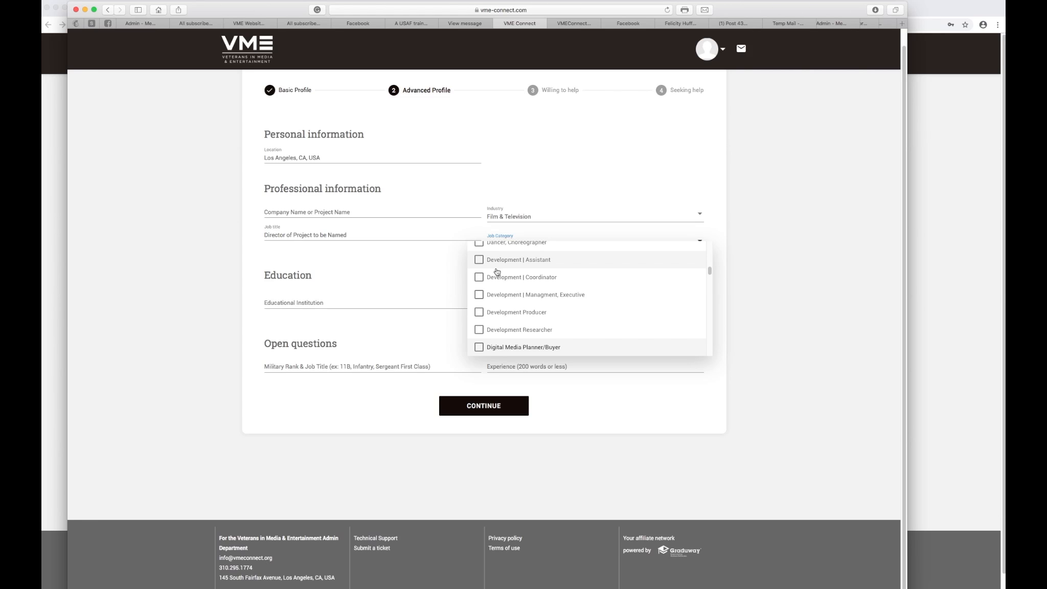
scroll(532, 302, "down", 3)
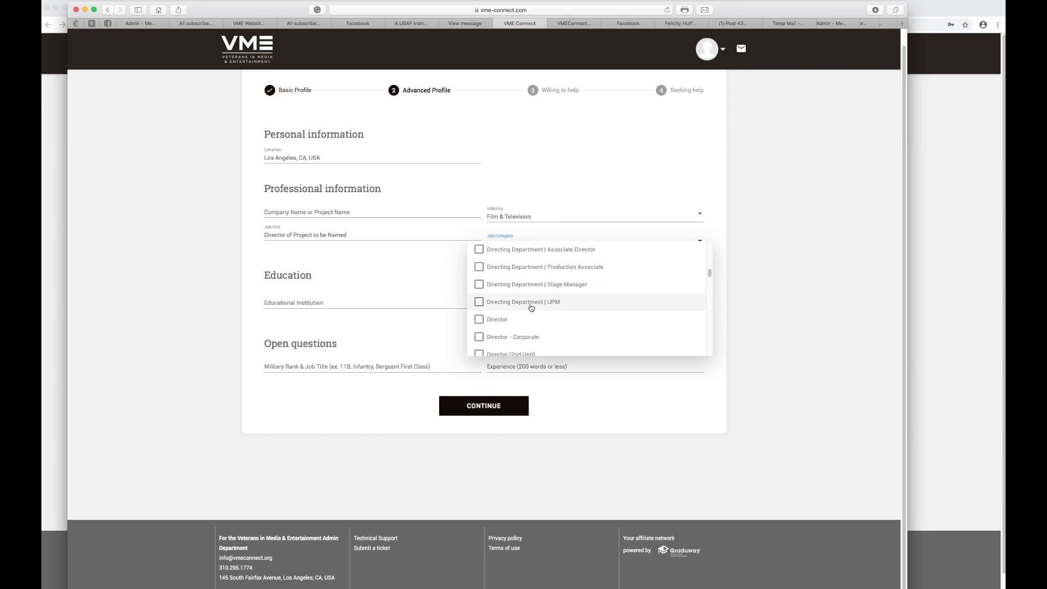
left_click(481, 320)
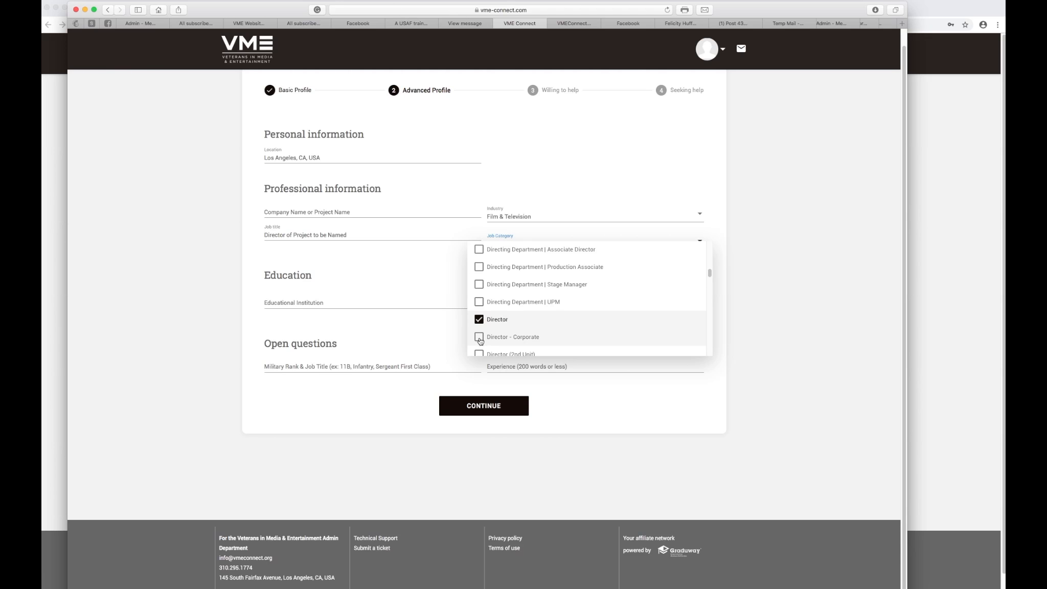
scroll(478, 340, "down", 2)
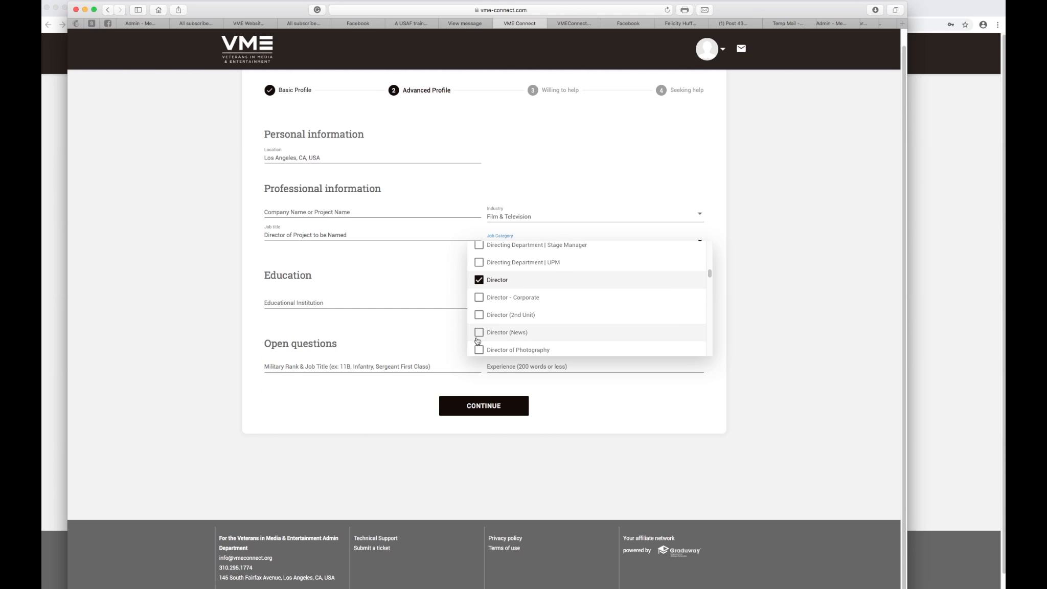
left_click(477, 337)
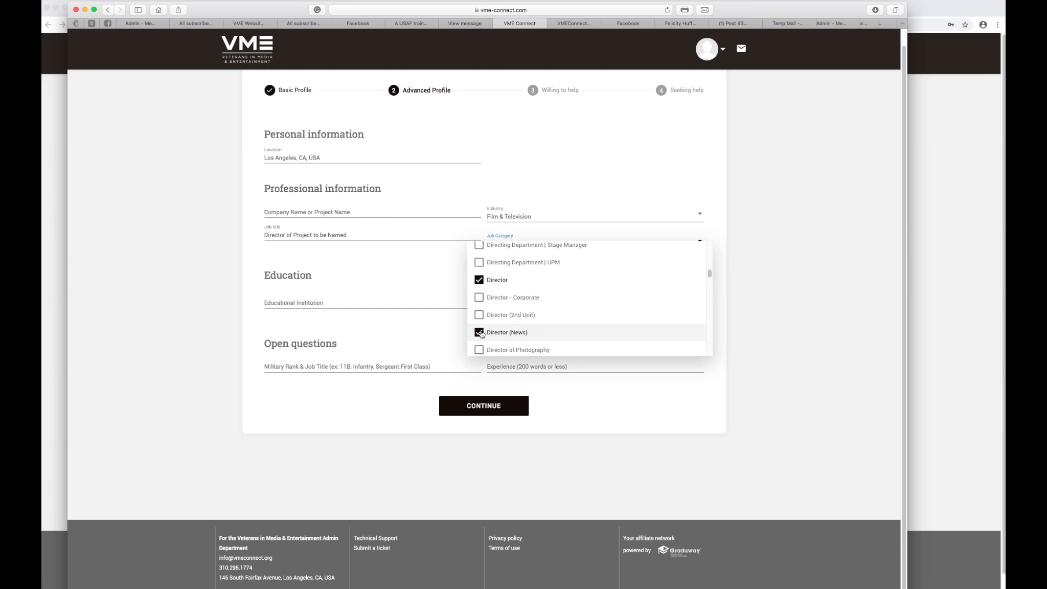
left_click(436, 252)
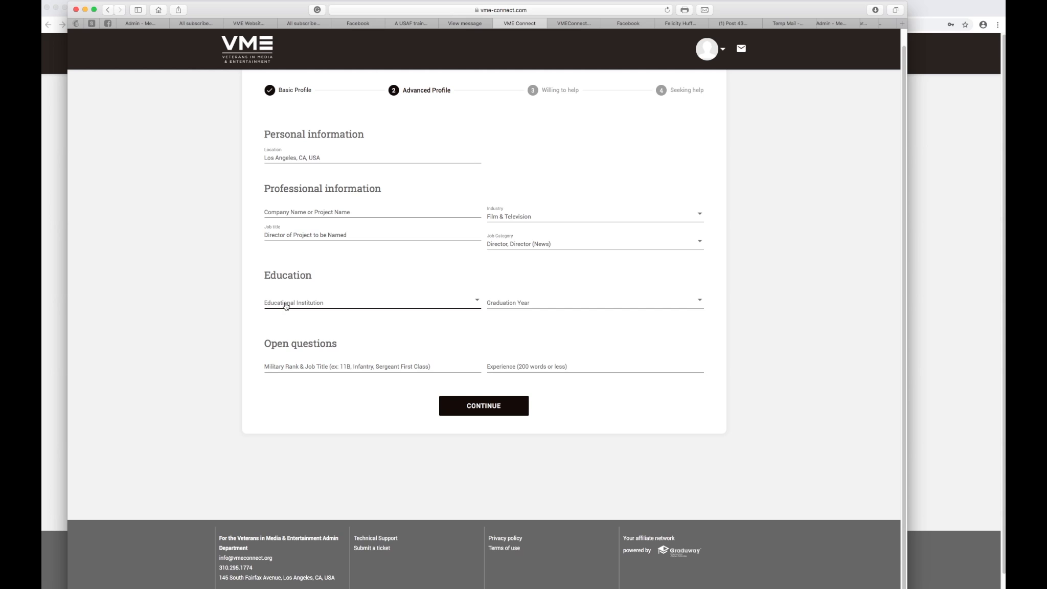
Record a degree from American Film Institute with graduation year 1996.
left_click(471, 302)
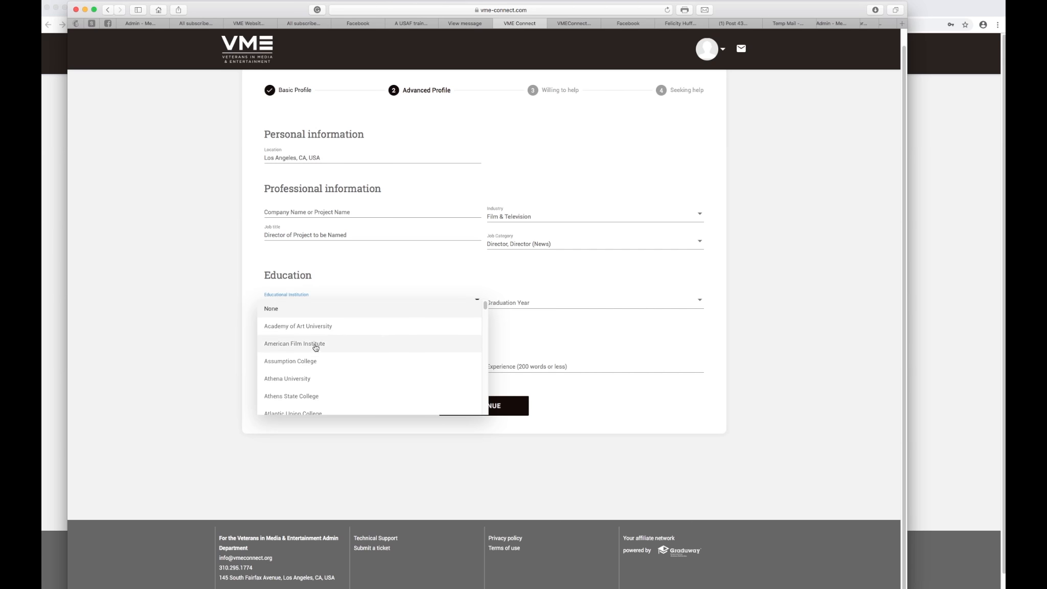
left_click(315, 348)
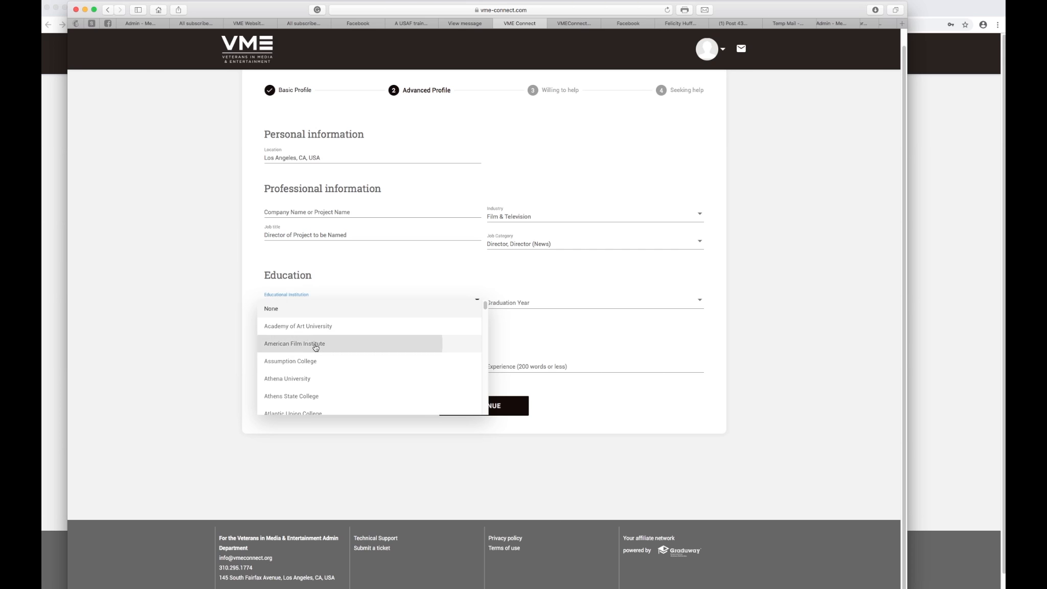
left_click(535, 298)
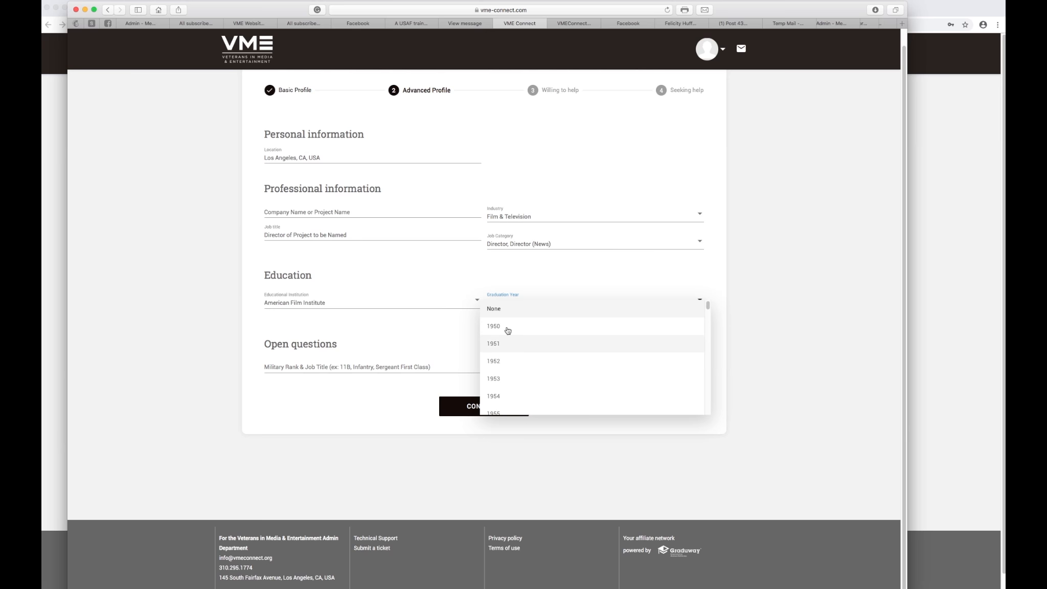
scroll(532, 376, "down", 10)
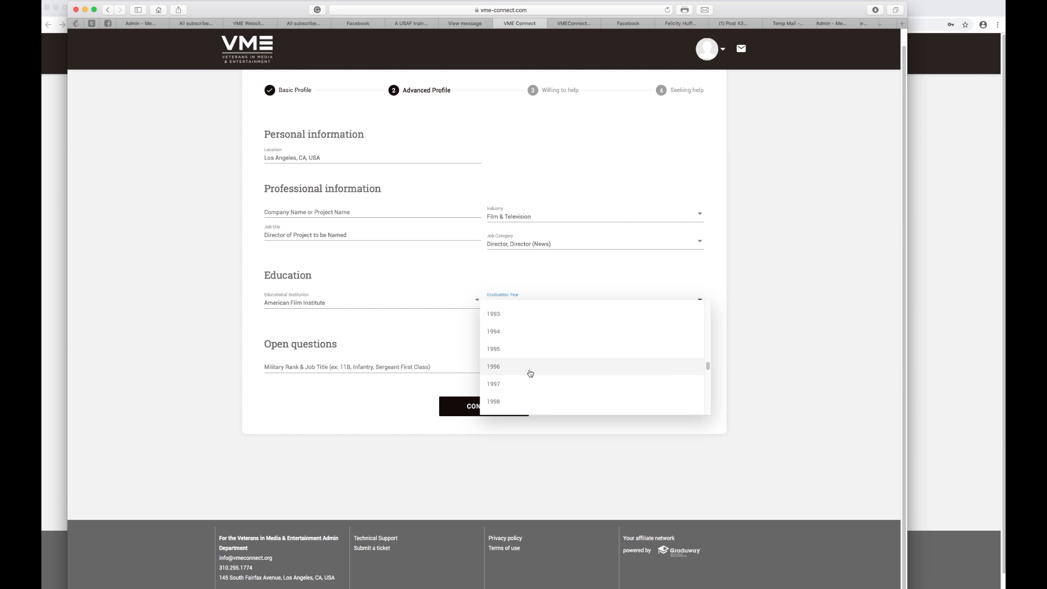
left_click(511, 365)
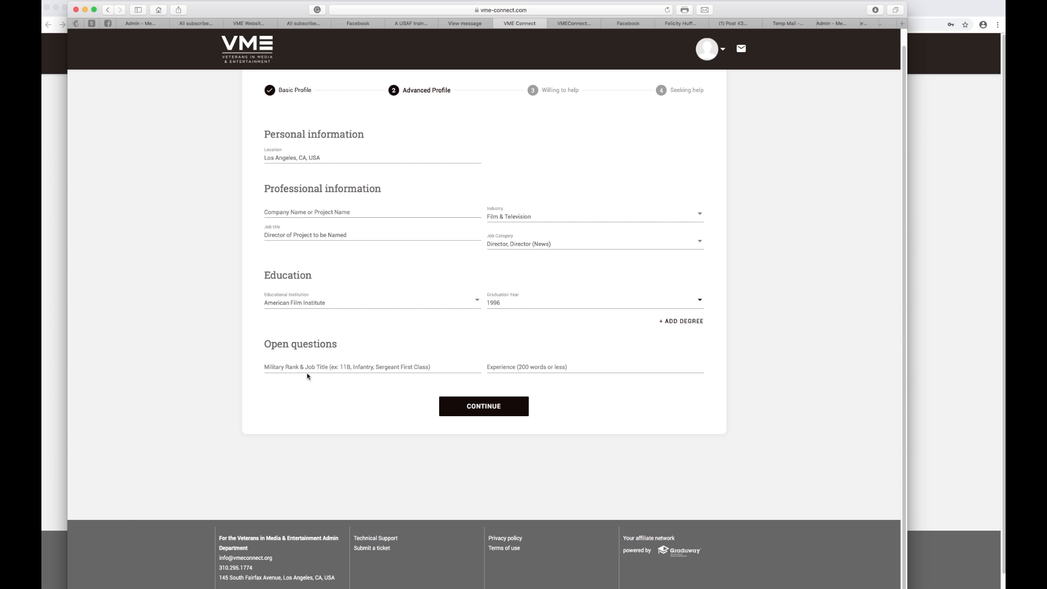
Paste in the military rank and job title.
left_click(274, 367)
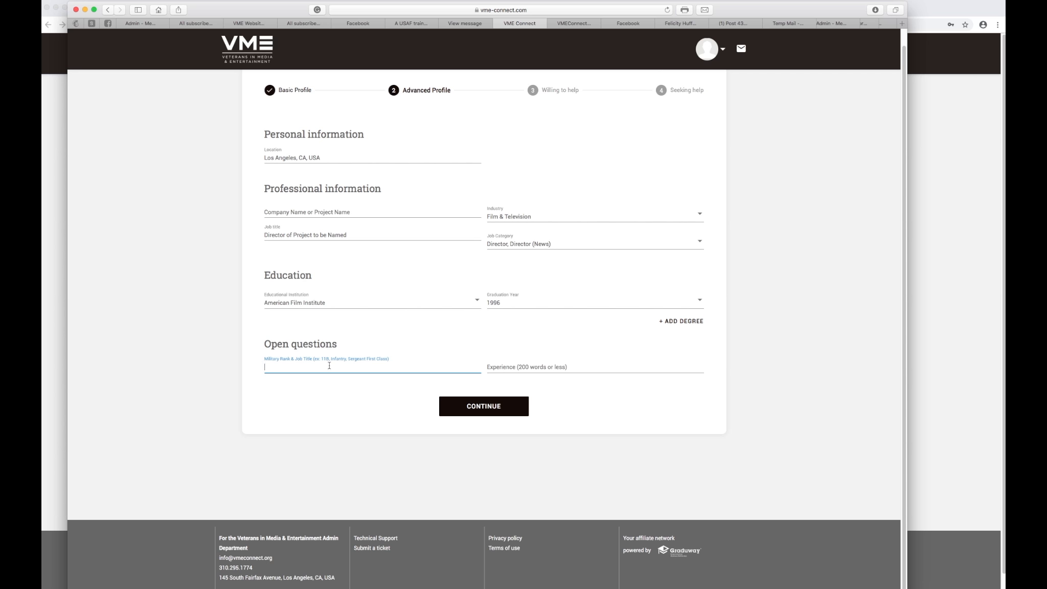
type("46A Public Affairs Officer, Captain")
left_click(496, 363)
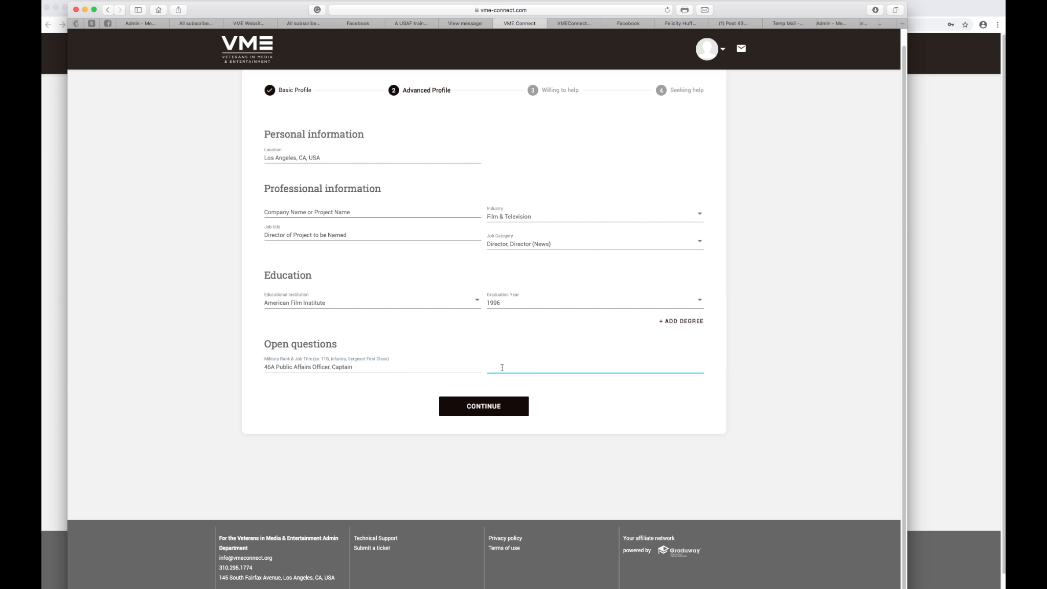
Add a second degree from Academy of Art University, 1951, and submit the Advanced Profile.
left_click(677, 322)
left_click(427, 331)
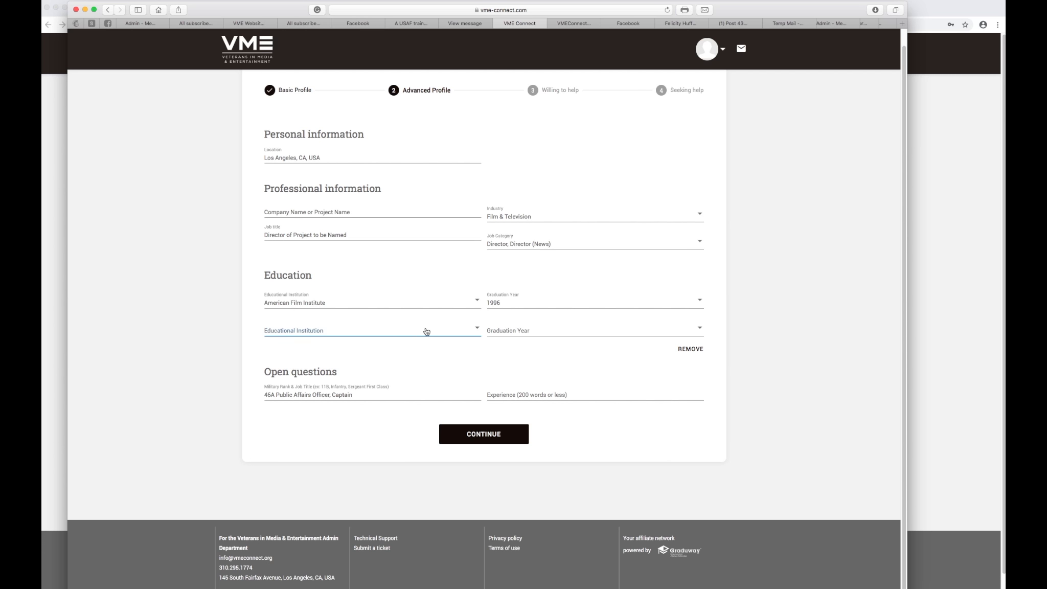
left_click(426, 331)
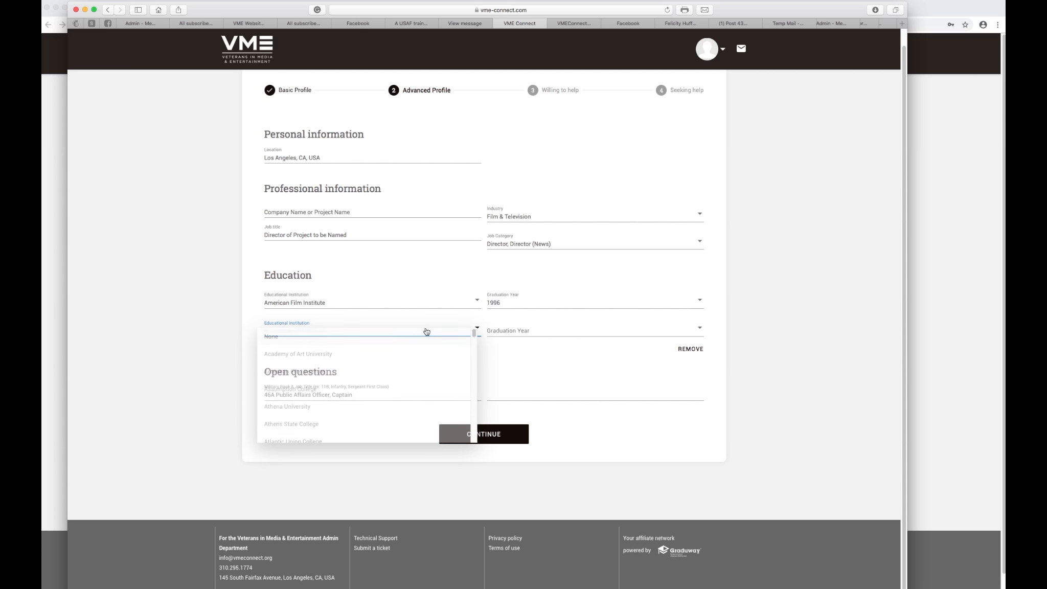
left_click(303, 358)
left_click(518, 330)
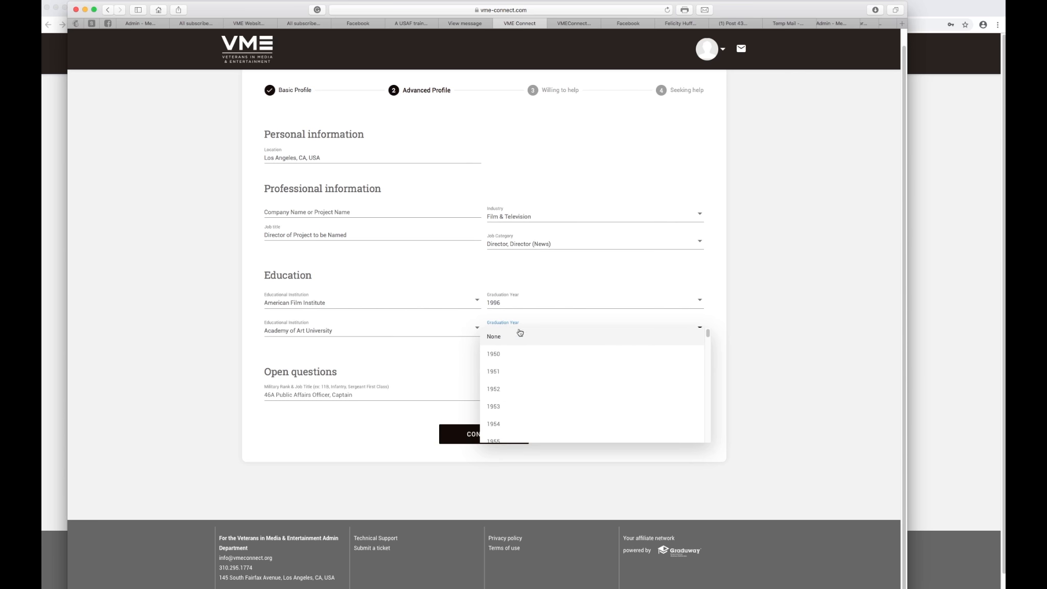
left_click(502, 372)
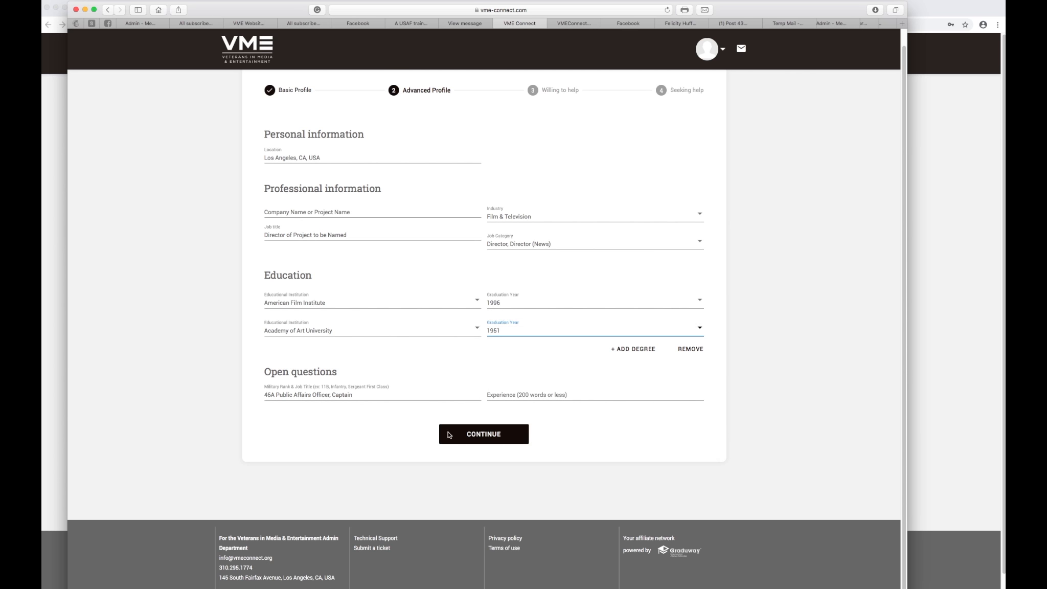
left_click(484, 438)
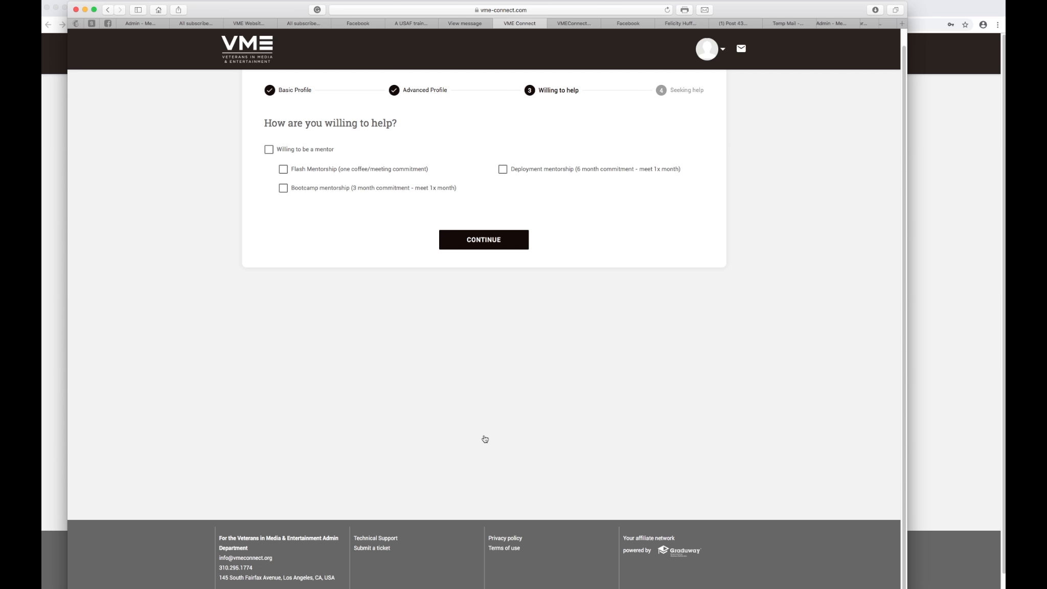